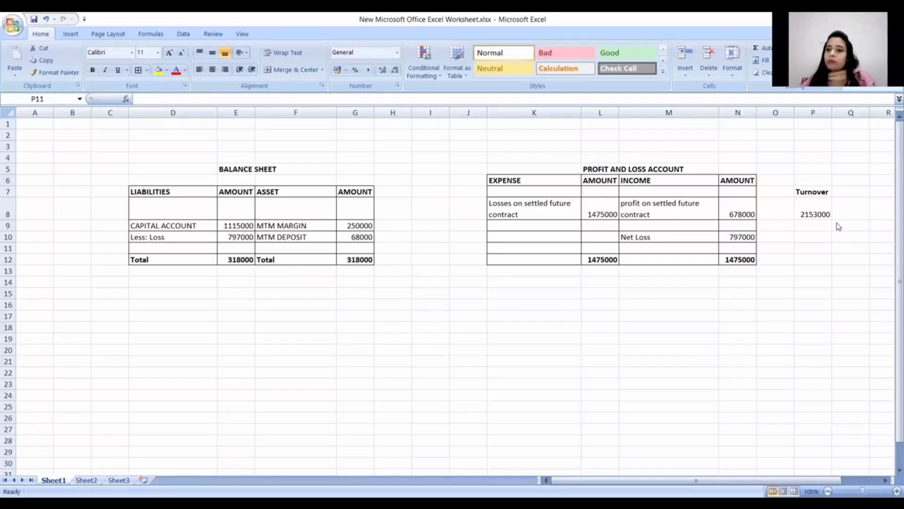
- Examine the balance sheet and profit and loss entries and the formulas behind the capital account, loss and turnover
{"action": "left_click", "coordinate": [824, 211]}
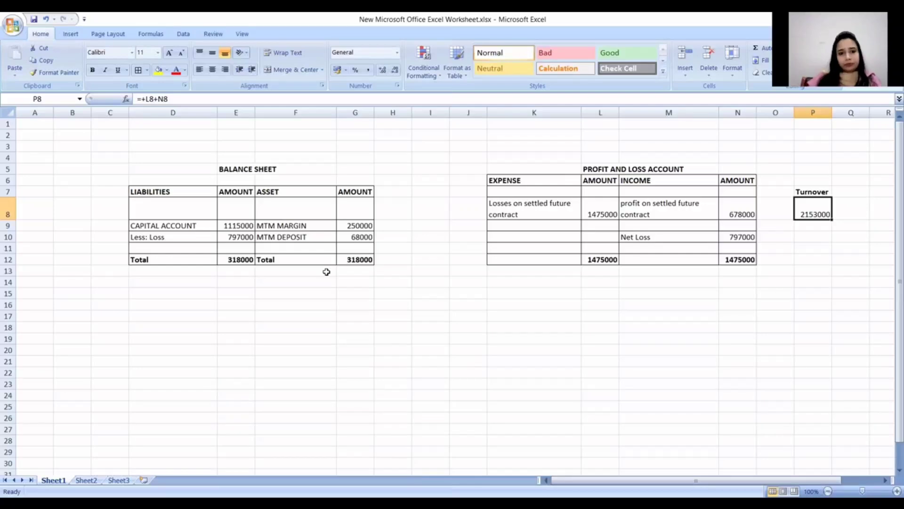
{"action": "left_click", "coordinate": [303, 224]}
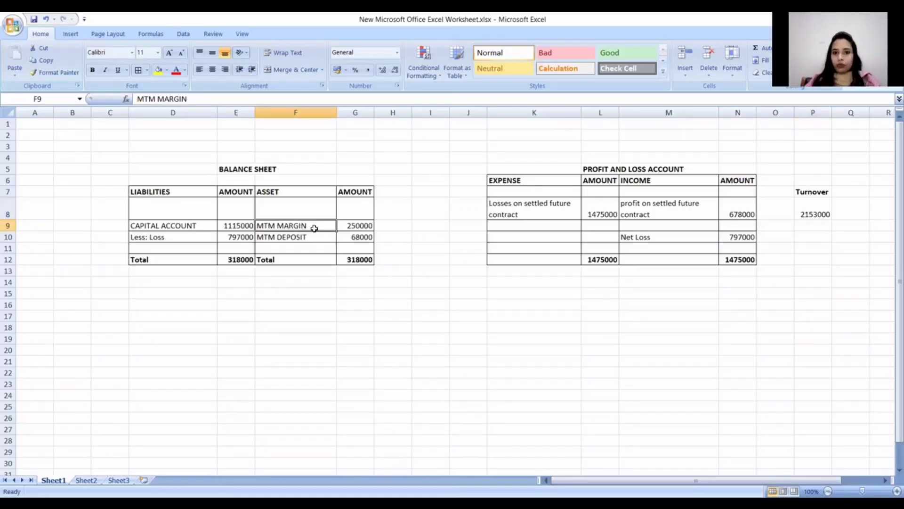
{"action": "left_click", "coordinate": [240, 225]}
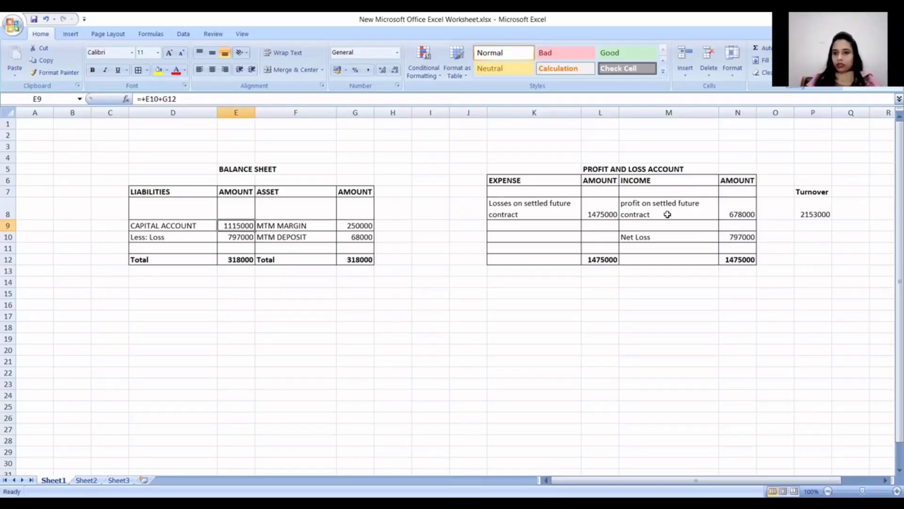
{"action": "left_click", "coordinate": [657, 236]}
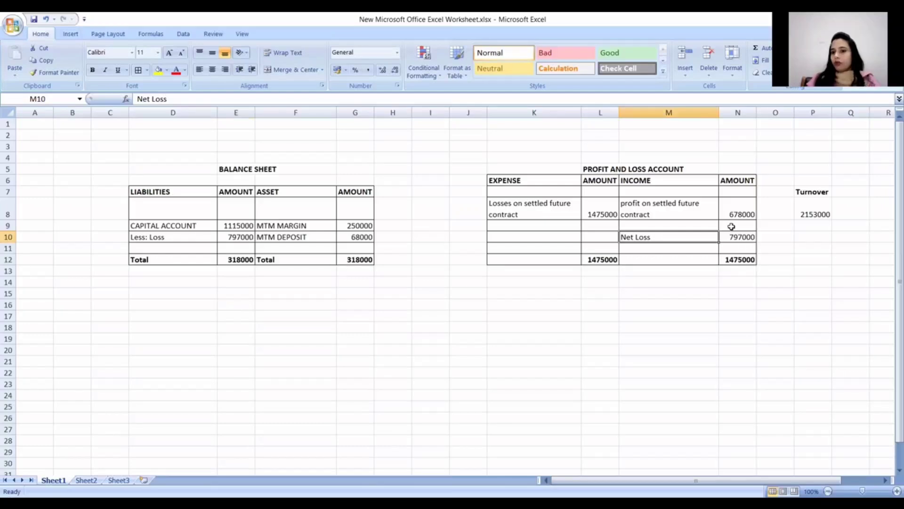
{"action": "left_click", "coordinate": [713, 211]}
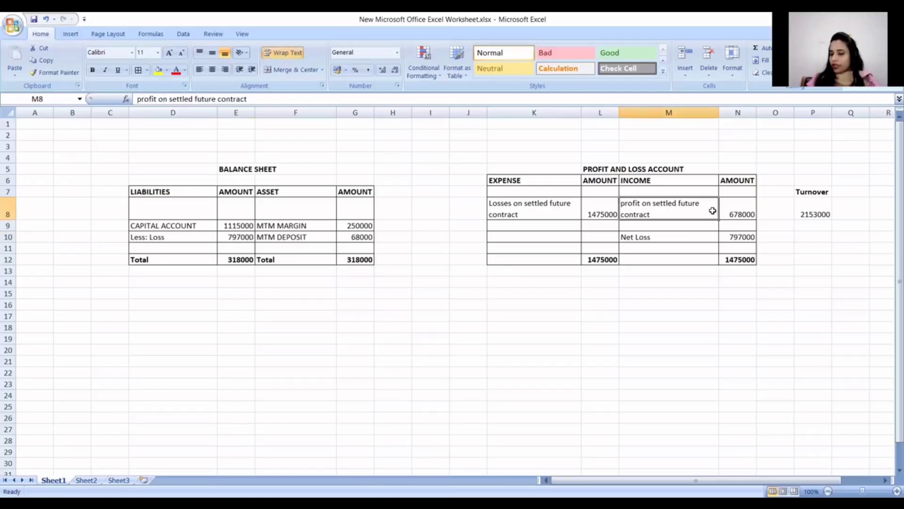
{"action": "left_click", "coordinate": [512, 204]}
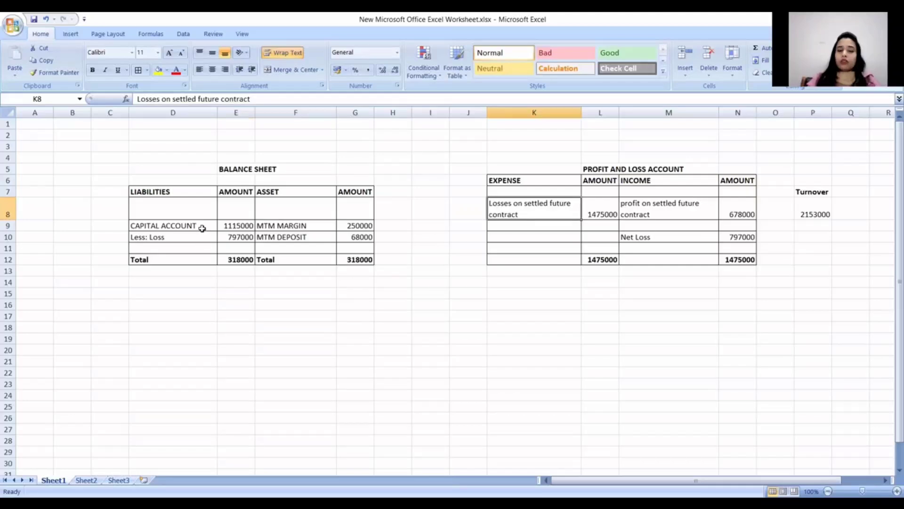
{"action": "left_click", "coordinate": [234, 236]}
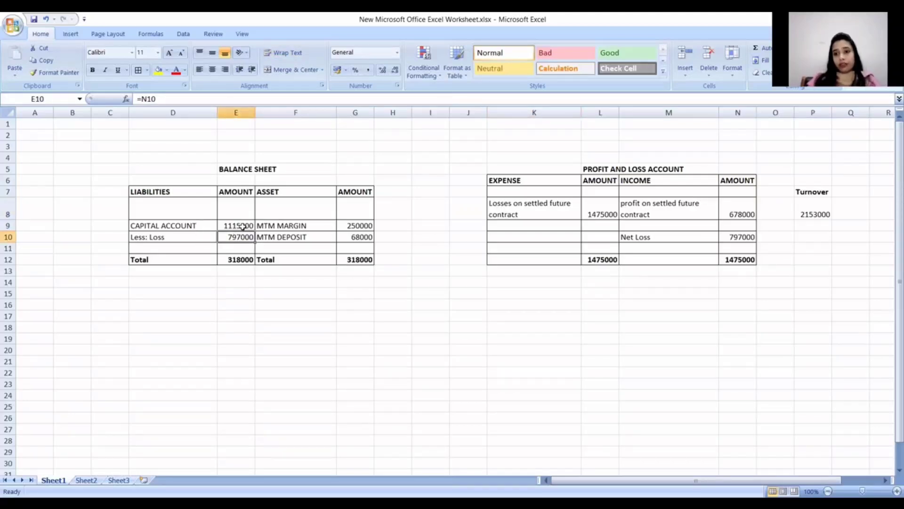
{"action": "left_click", "coordinate": [243, 226]}
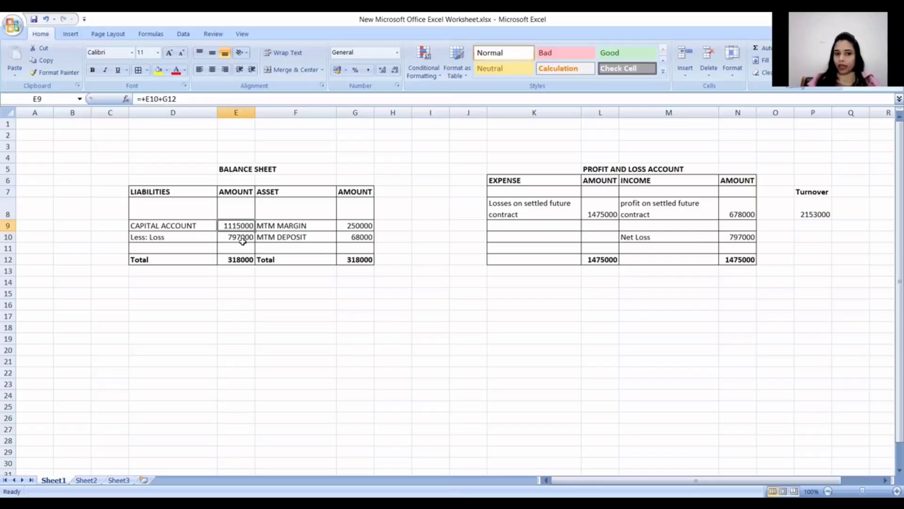
{"action": "left_click", "coordinate": [239, 240]}
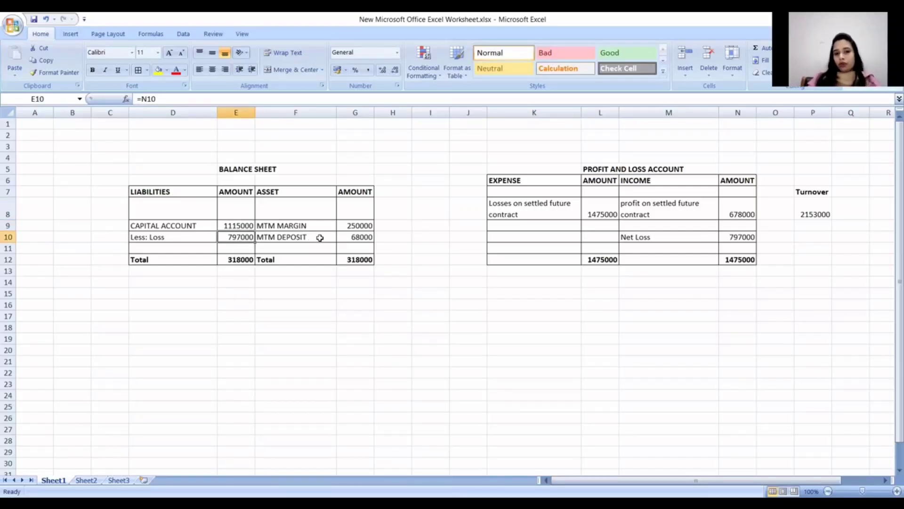
{"action": "left_click", "coordinate": [366, 239]}
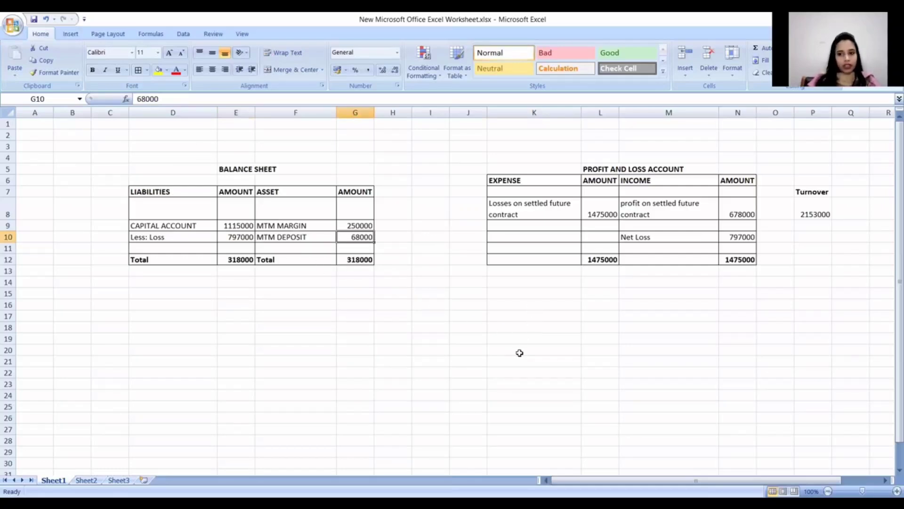
{"action": "left_click", "coordinate": [810, 211]}
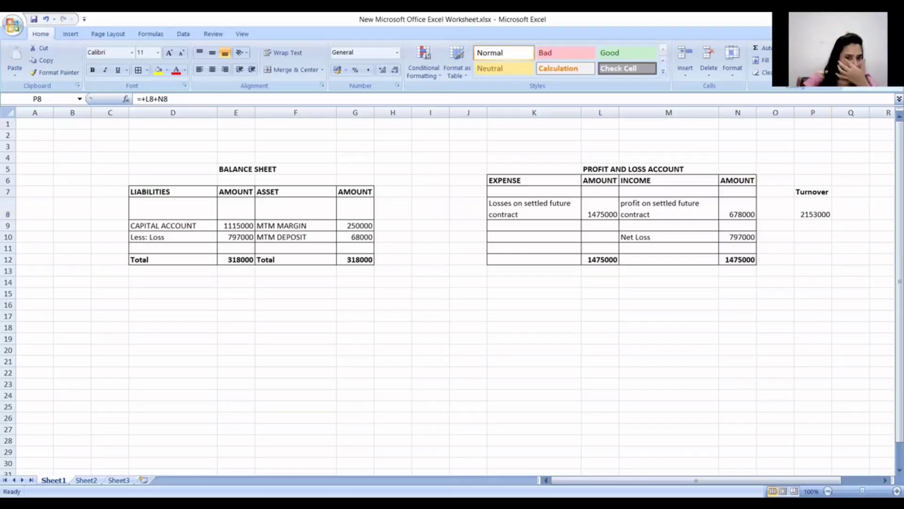
- Switch to the ITDe-Filing utility, review the Audit Information answers in Part A - General, and confirm that schedule
{"action": "key", "text": "alt+Tab"}
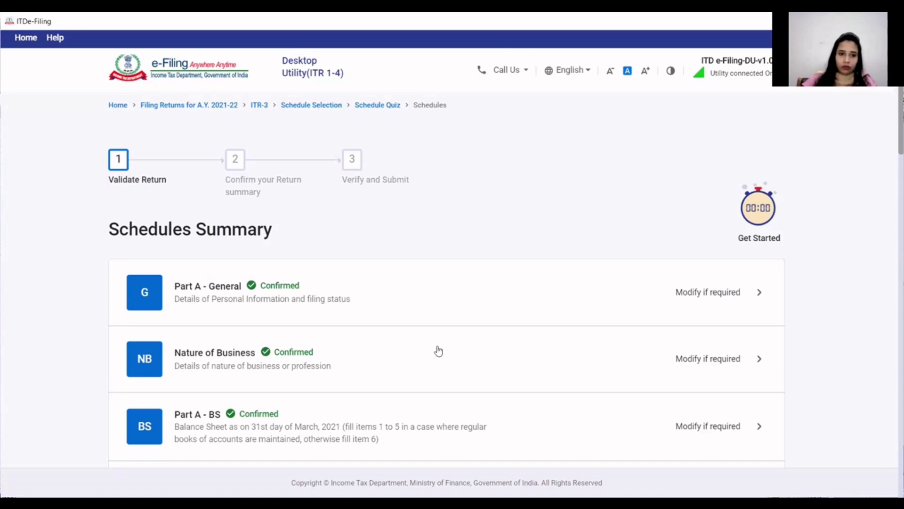
{"action": "left_click", "coordinate": [335, 296]}
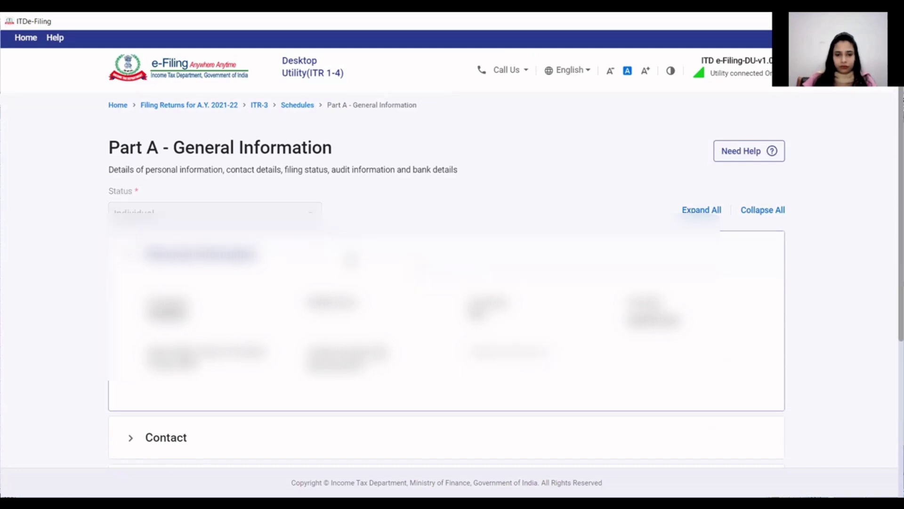
{"action": "scroll", "coordinate": [330, 236], "scroll_direction": "down", "scroll_amount": 5}
{"action": "left_click", "coordinate": [186, 303]}
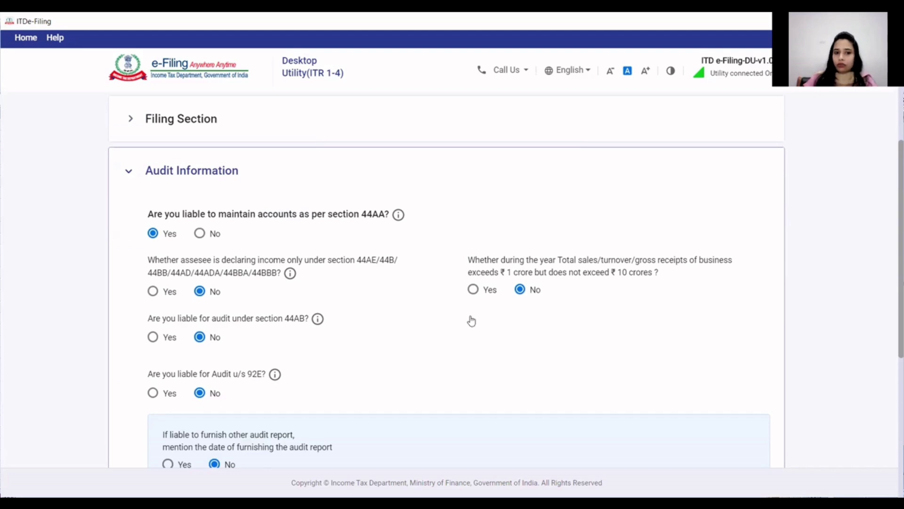
{"action": "scroll", "coordinate": [271, 372], "scroll_direction": "down", "scroll_amount": 5}
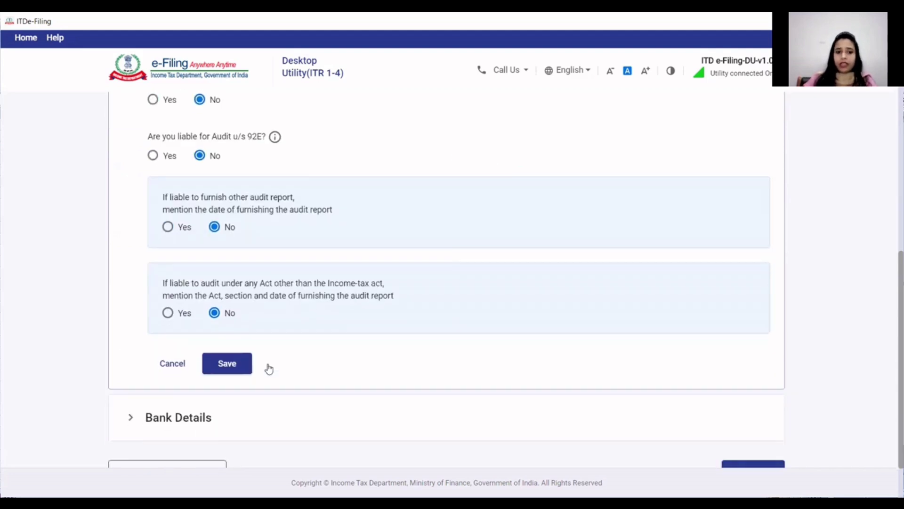
{"action": "left_click", "coordinate": [754, 414]}
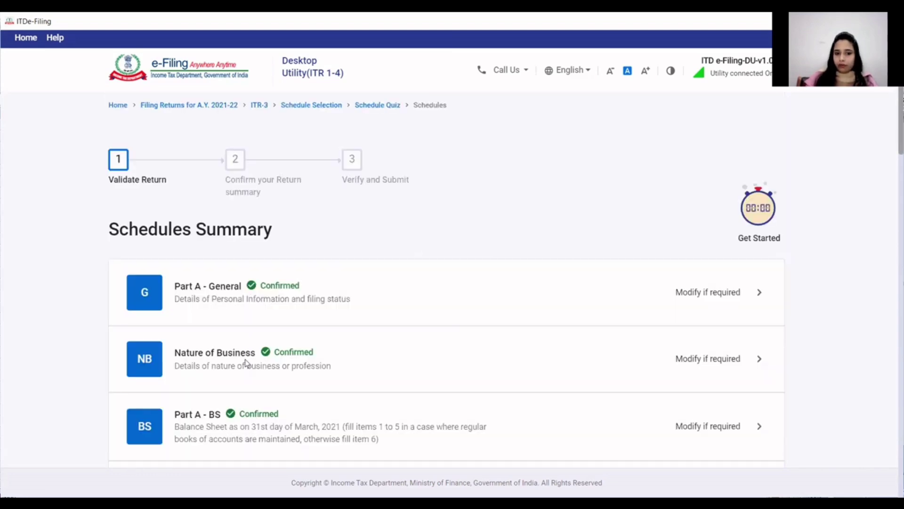
- Review the Nature of Business schedule with code 13018 for other financial intermediation services and confirm it
{"action": "left_click", "coordinate": [245, 362]}
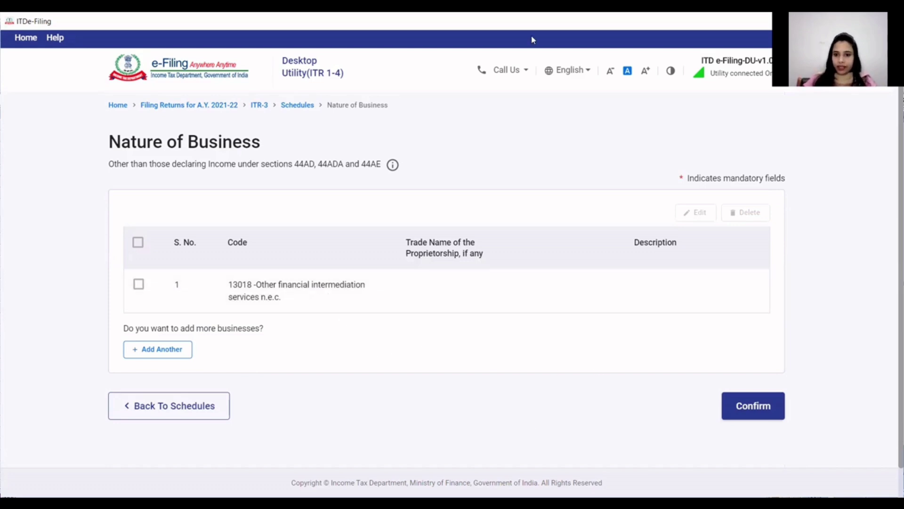
{"action": "left_click", "coordinate": [772, 405]}
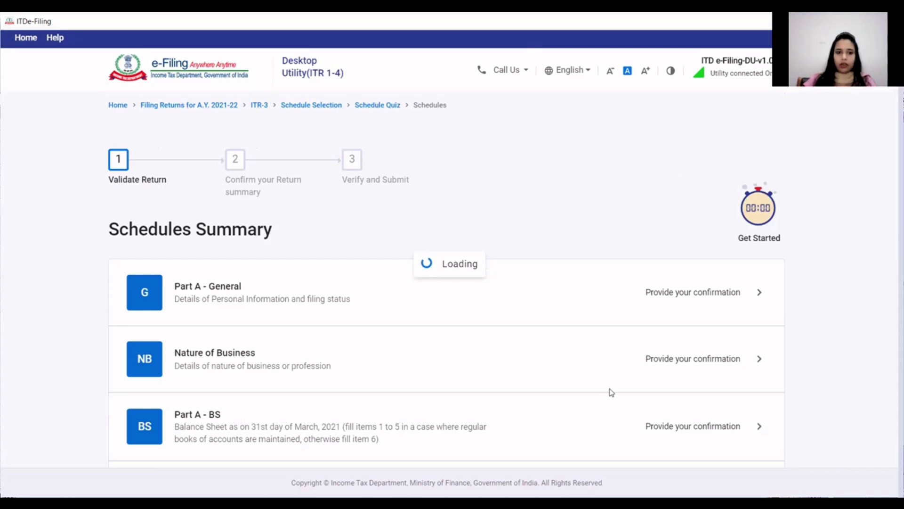
- In Part A - BS, check the proprietor's capital under Sources of Funds against the capital account in the Excel worksheet, and save the section
{"action": "scroll", "coordinate": [493, 402], "scroll_direction": "down", "scroll_amount": 3}
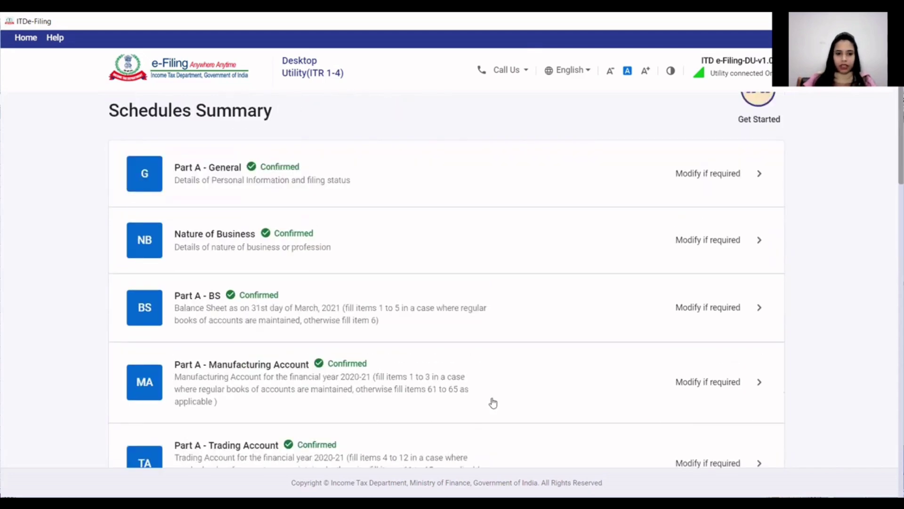
{"action": "left_click", "coordinate": [274, 311]}
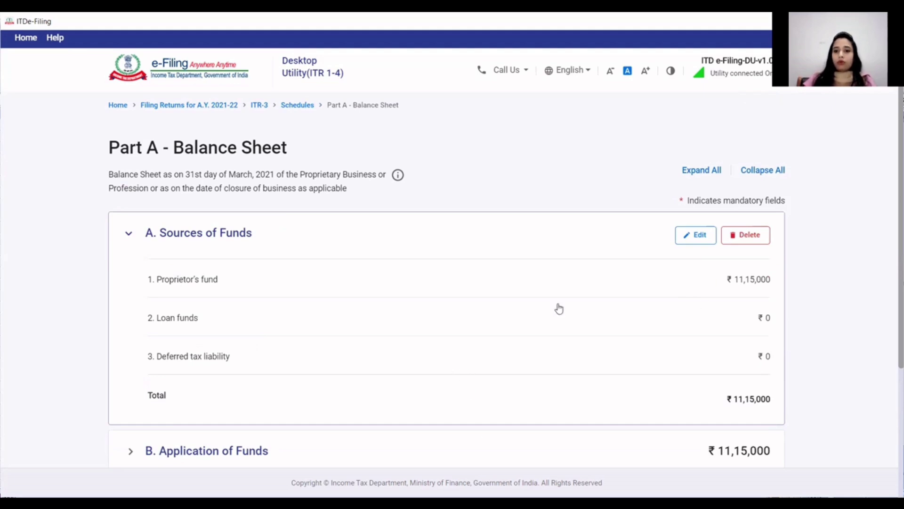
{"action": "left_click", "coordinate": [693, 235]}
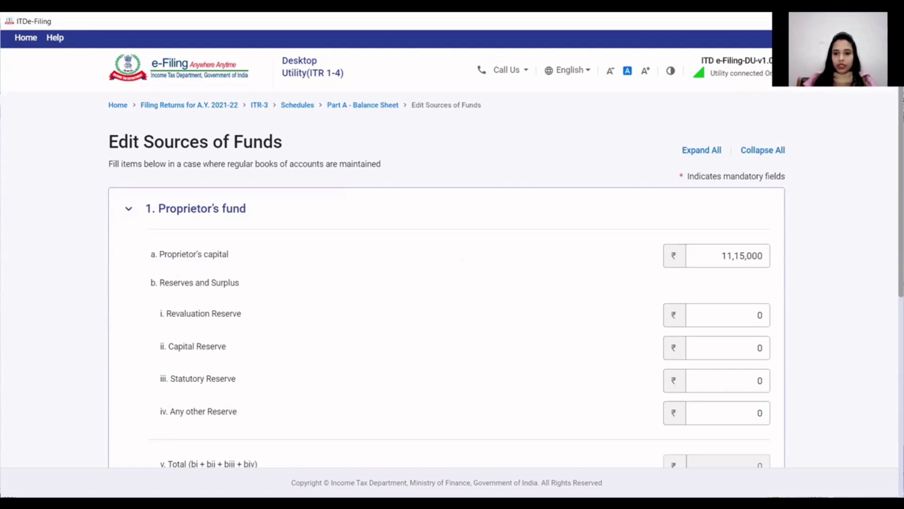
{"action": "key", "text": "alt+Tab"}
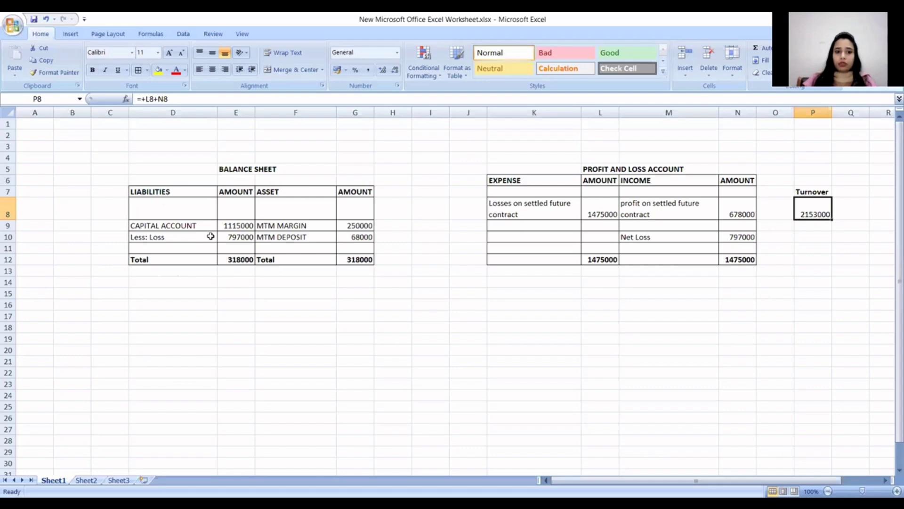
{"action": "left_click", "coordinate": [234, 225]}
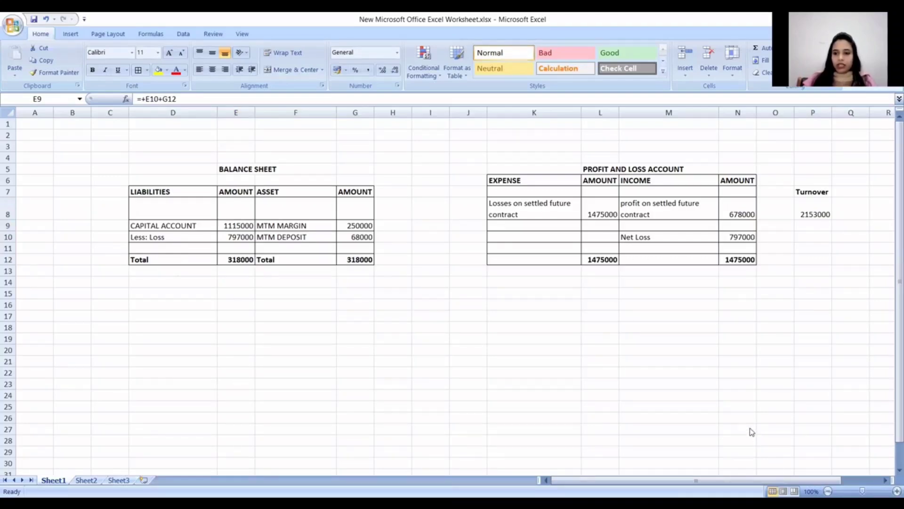
{"action": "key", "text": "alt+Tab"}
{"action": "left_click", "coordinate": [768, 372]}
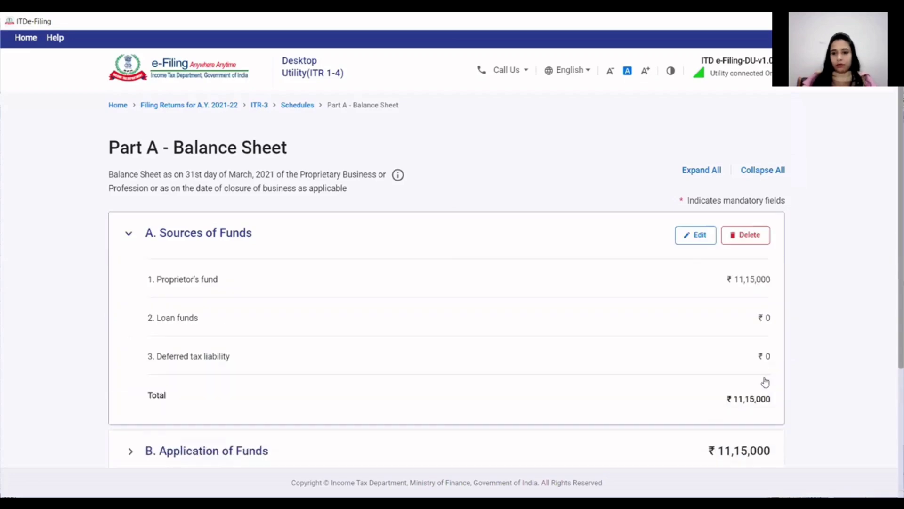
- Open Application of Funds for editing and review its items through the profit and loss accumulated balance and total
{"action": "scroll", "coordinate": [792, 403], "scroll_direction": "down", "scroll_amount": 4}
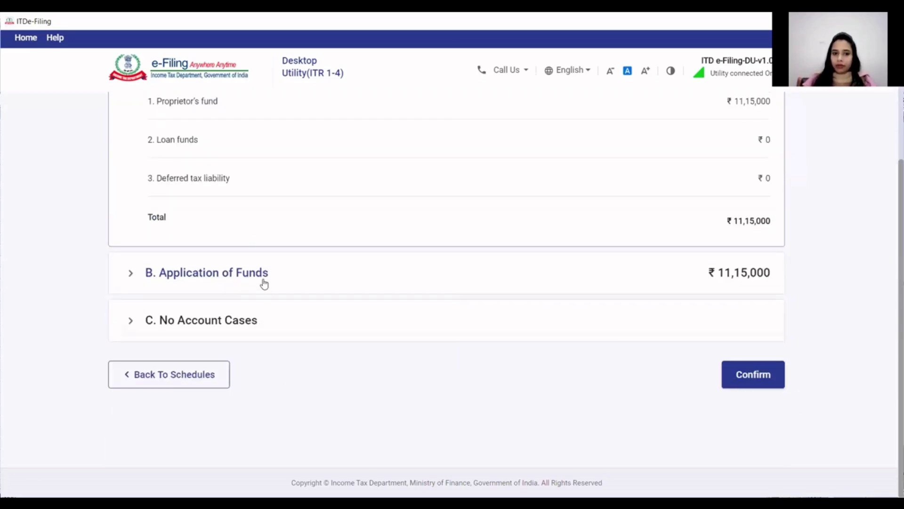
{"action": "triple_click", "coordinate": [279, 285]}
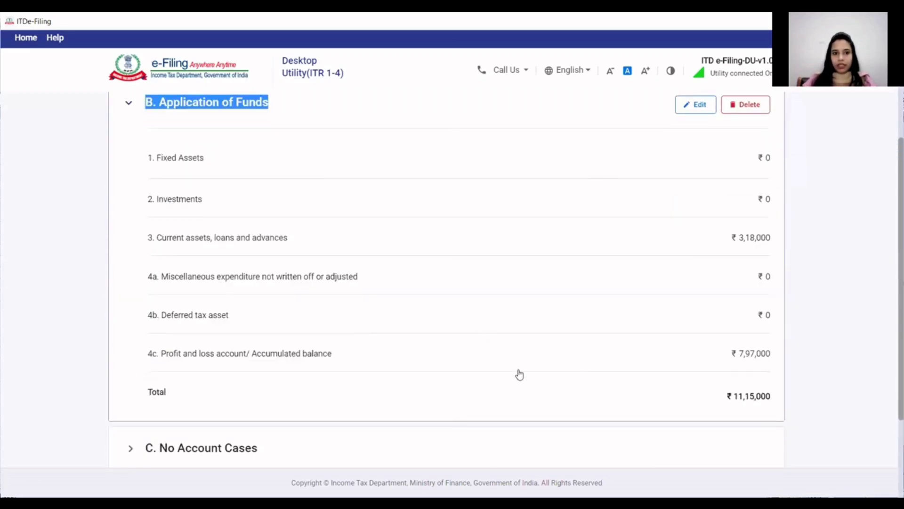
{"action": "scroll", "coordinate": [519, 375], "scroll_direction": "down", "scroll_amount": 3}
{"action": "scroll", "coordinate": [519, 376], "scroll_direction": "up", "scroll_amount": 5}
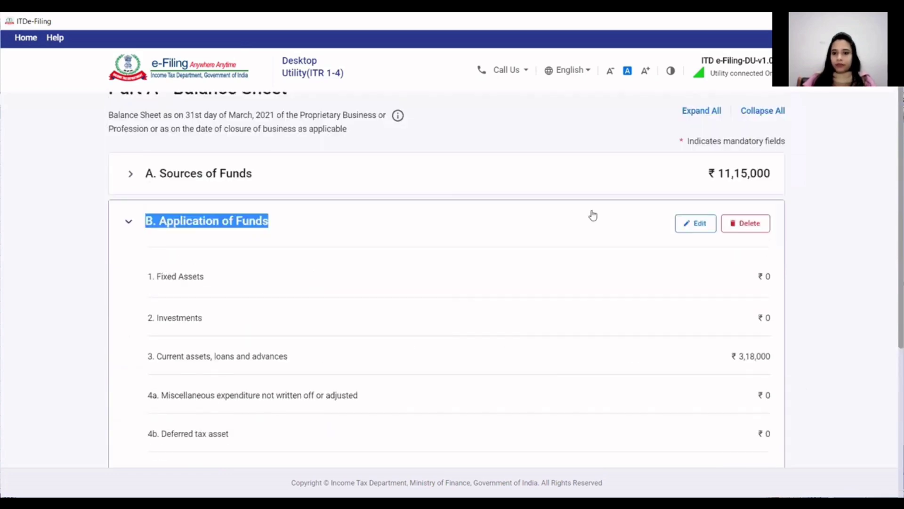
{"action": "left_click", "coordinate": [690, 224]}
{"action": "scroll", "coordinate": [627, 343], "scroll_direction": "down", "scroll_amount": 3}
{"action": "scroll", "coordinate": [615, 364], "scroll_direction": "down", "scroll_amount": 6}
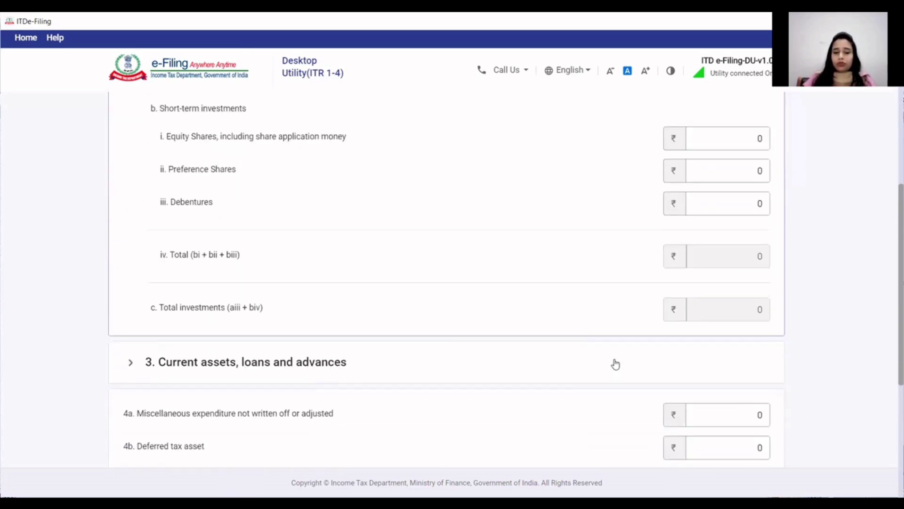
{"action": "scroll", "coordinate": [616, 365], "scroll_direction": "down", "scroll_amount": 2}
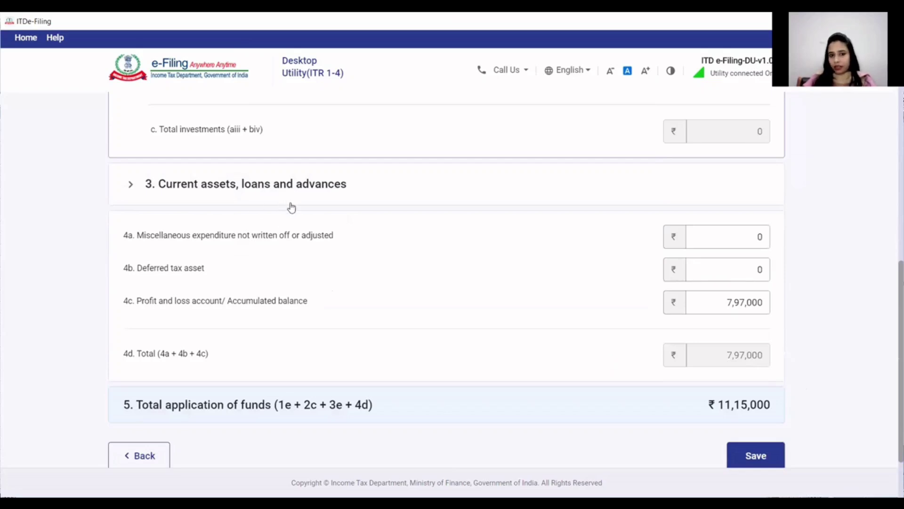
- Expand Current assets, loans and advances and examine the amounts for other current assets and for deposits, loans and advances to corporates and others
{"action": "scroll", "coordinate": [413, 281], "scroll_direction": "up", "scroll_amount": 2}
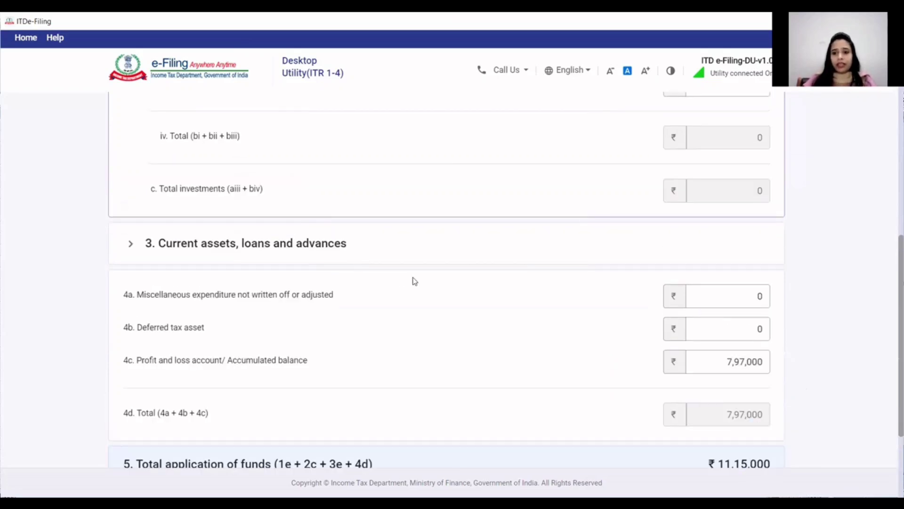
{"action": "left_click", "coordinate": [323, 244]}
{"action": "scroll", "coordinate": [367, 295], "scroll_direction": "up", "scroll_amount": 8}
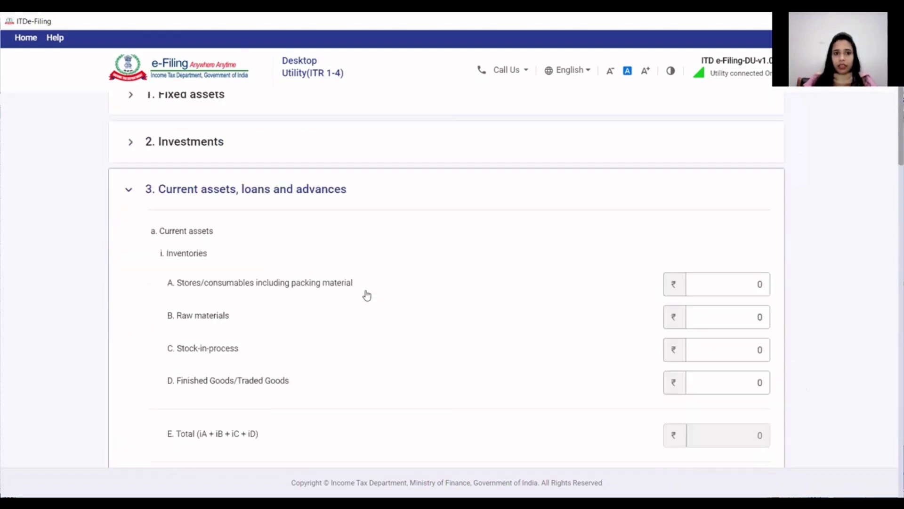
{"action": "scroll", "coordinate": [367, 295], "scroll_direction": "down", "scroll_amount": 2}
{"action": "scroll", "coordinate": [366, 301], "scroll_direction": "down", "scroll_amount": 6}
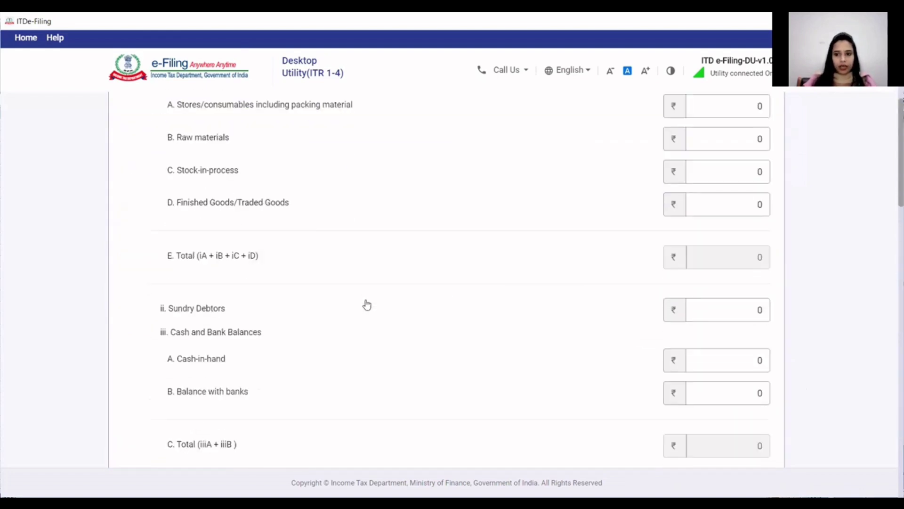
{"action": "scroll", "coordinate": [367, 305], "scroll_direction": "down", "scroll_amount": 3}
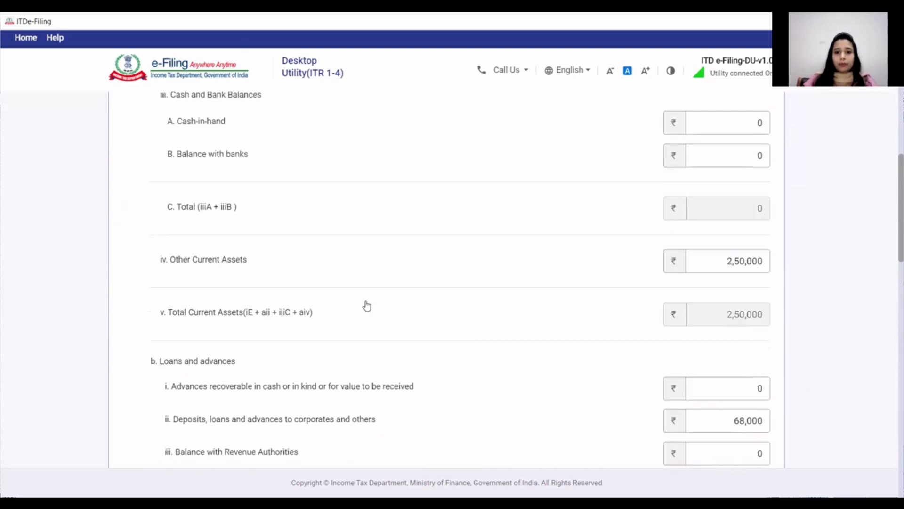
{"action": "scroll", "coordinate": [239, 344], "scroll_direction": "down", "scroll_amount": 2}
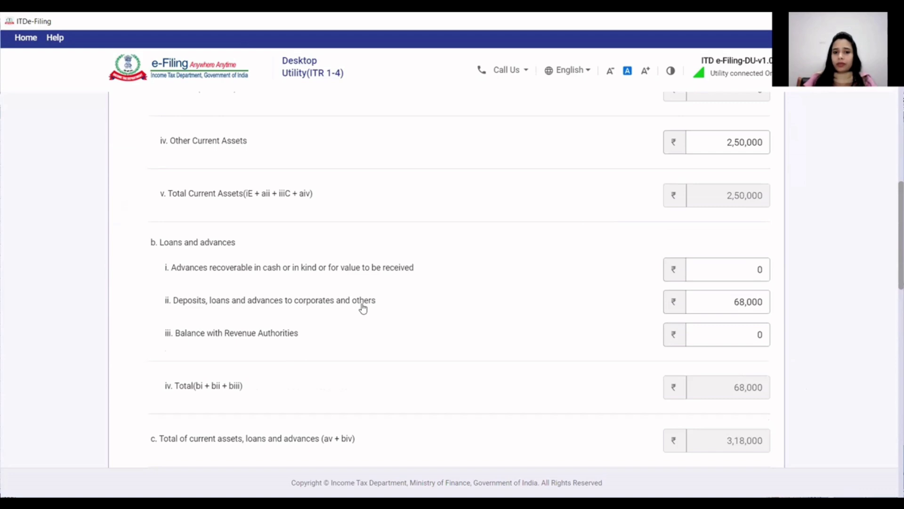
{"action": "left_click", "coordinate": [712, 308]}
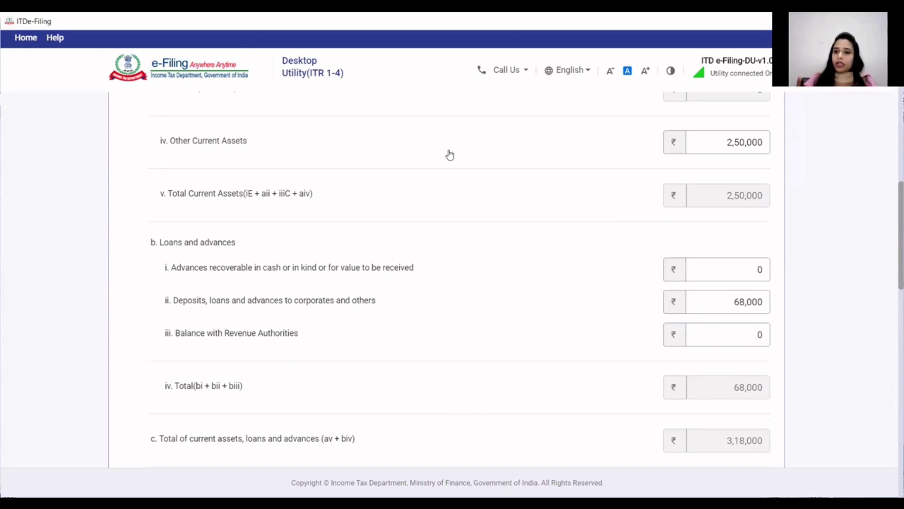
- Review the remaining current assets, loans and advances entries and the total application of funds, and save Application of Funds
{"action": "scroll", "coordinate": [537, 207], "scroll_direction": "up", "scroll_amount": 1}
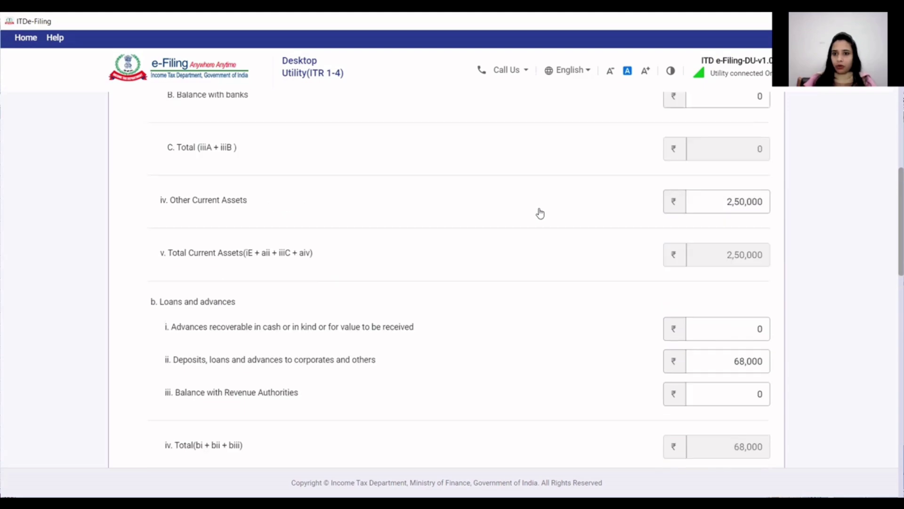
{"action": "scroll", "coordinate": [540, 213], "scroll_direction": "up", "scroll_amount": 1}
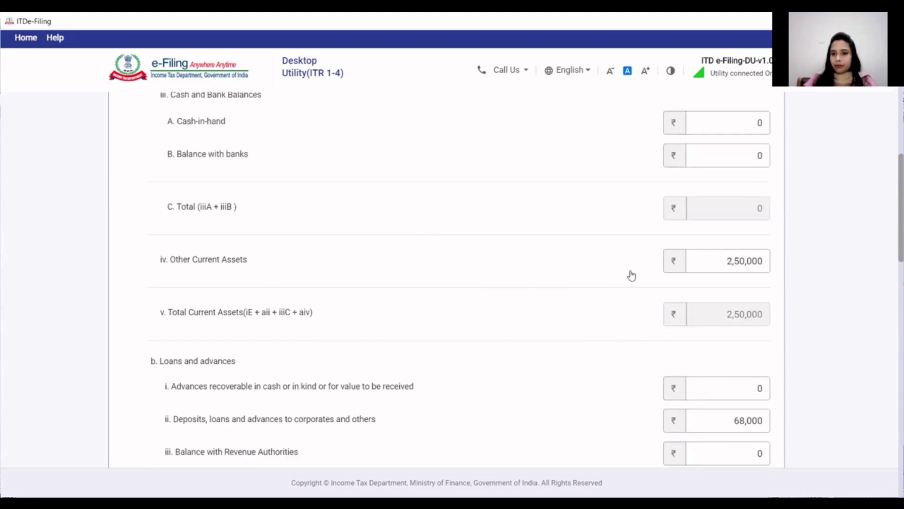
{"action": "scroll", "coordinate": [500, 348], "scroll_direction": "down", "scroll_amount": 15}
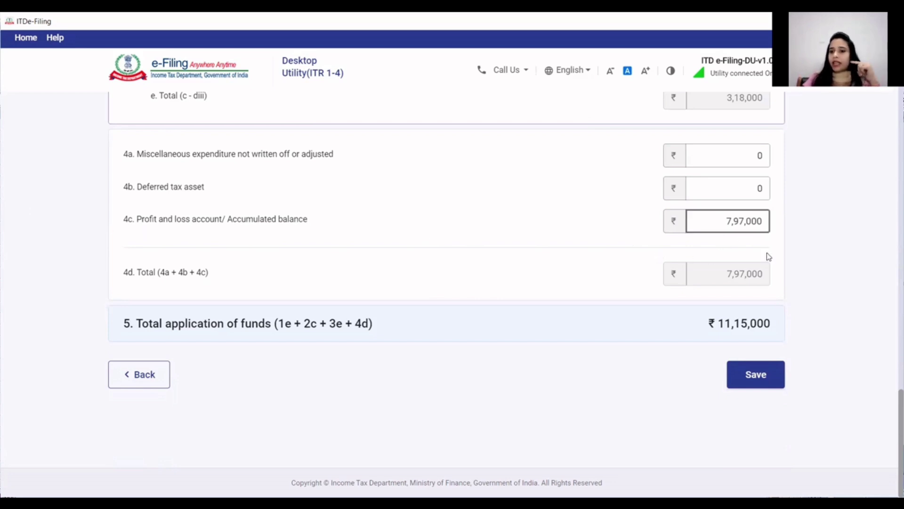
{"action": "left_click", "coordinate": [758, 383]}
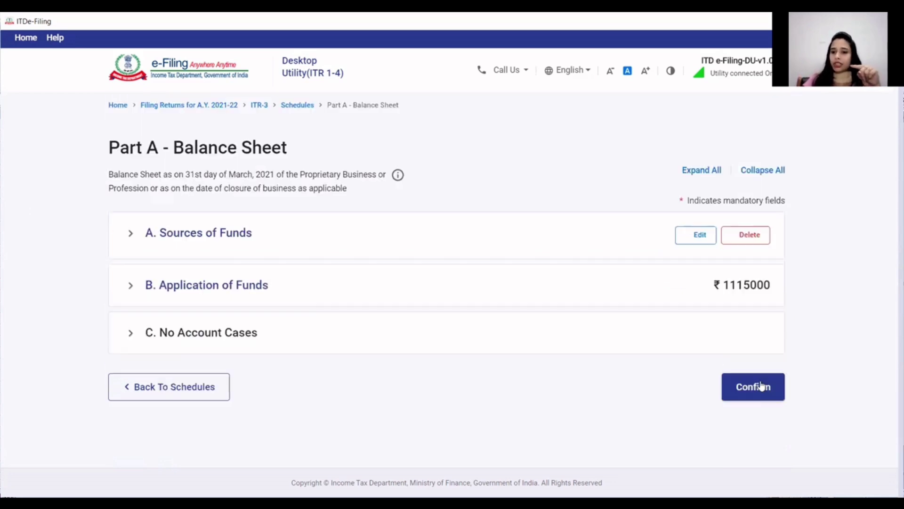
- Compare the Sources of Funds and Application of Funds totals, confirm Part A - Balance Sheet, and acknowledge the Sec 44AA notice
{"action": "scroll", "coordinate": [529, 376], "scroll_direction": "down", "scroll_amount": 2}
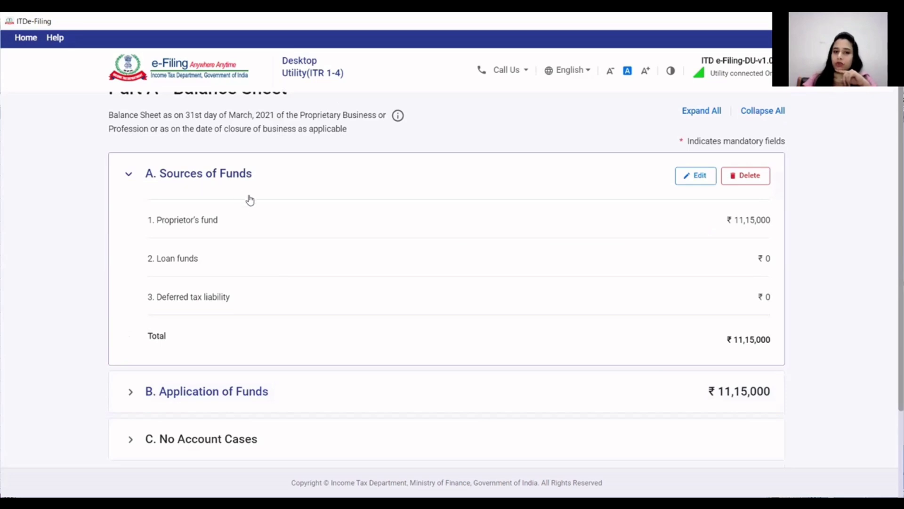
{"action": "scroll", "coordinate": [443, 375], "scroll_direction": "down", "scroll_amount": 3}
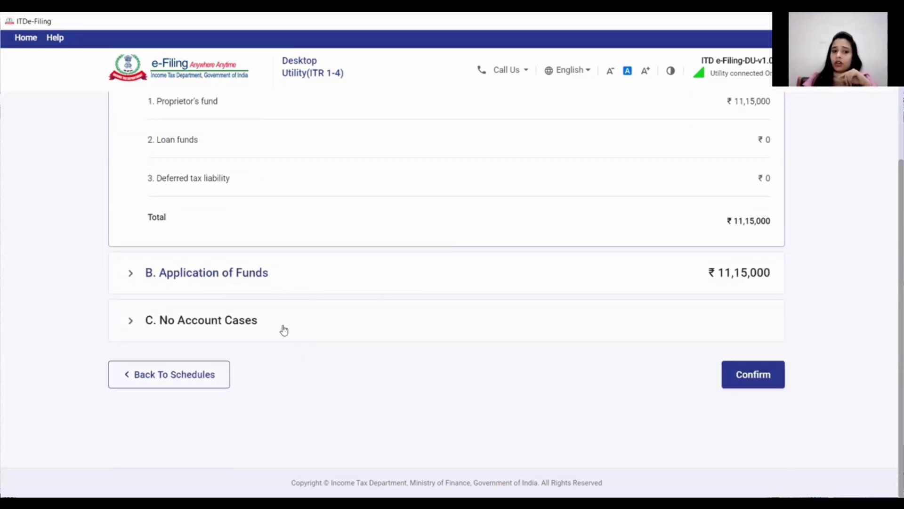
{"action": "left_click", "coordinate": [742, 381]}
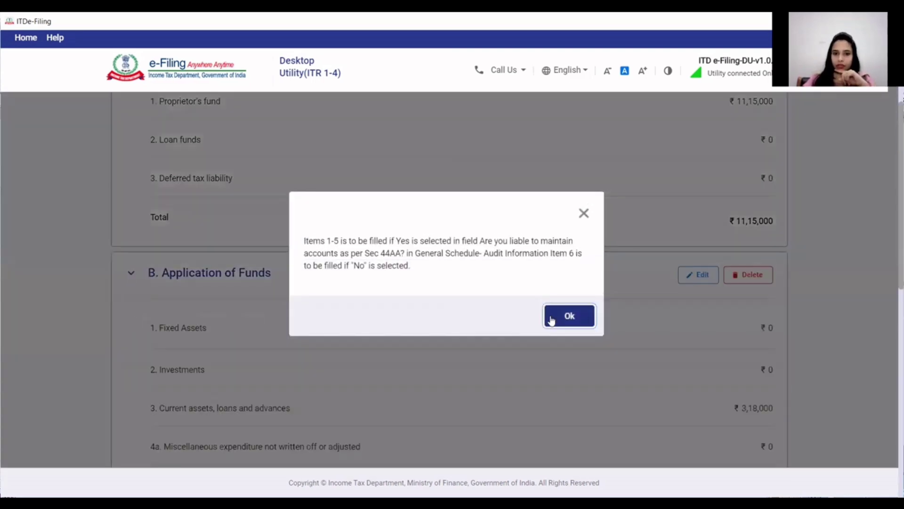
{"action": "left_click", "coordinate": [558, 318]}
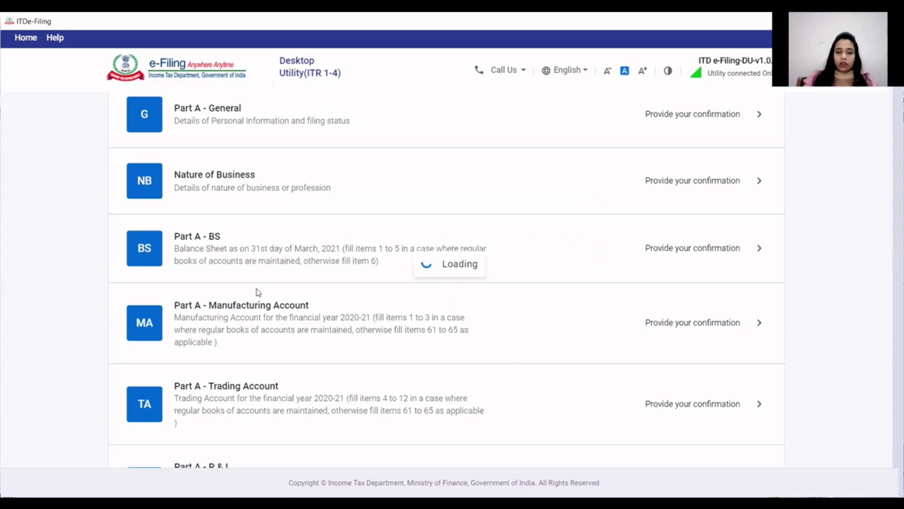
- In Part A - P & L, check the profit on settled future contract entry under Credits to Profit and Loss Account, and save the section
{"action": "scroll", "coordinate": [273, 342], "scroll_direction": "down", "scroll_amount": 5}
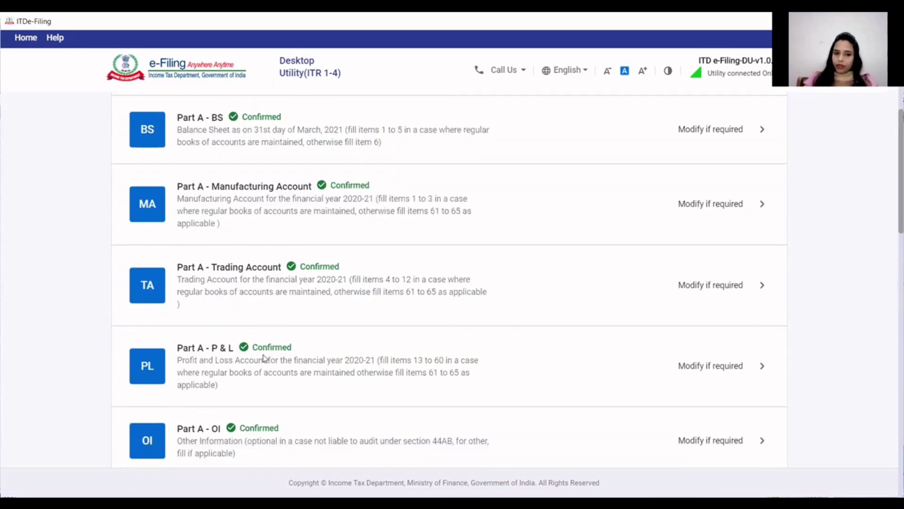
{"action": "left_click", "coordinate": [264, 358]}
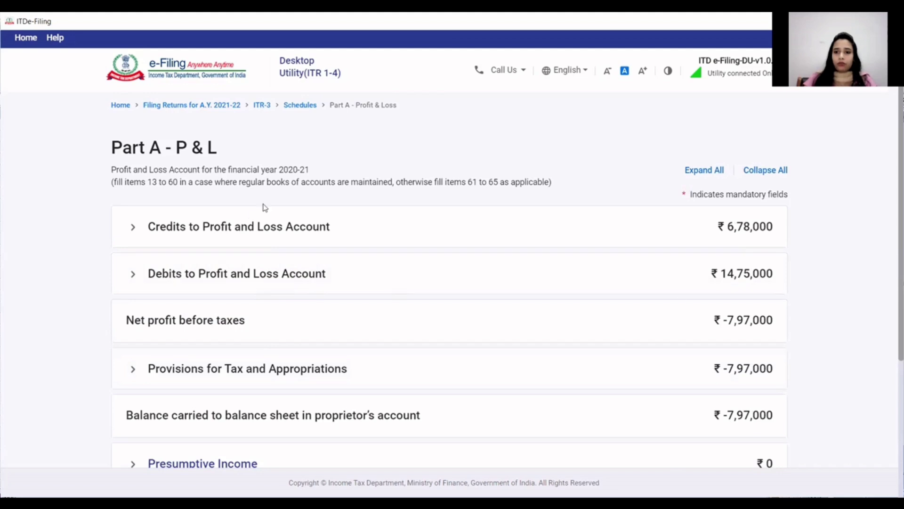
{"action": "left_click", "coordinate": [218, 237]}
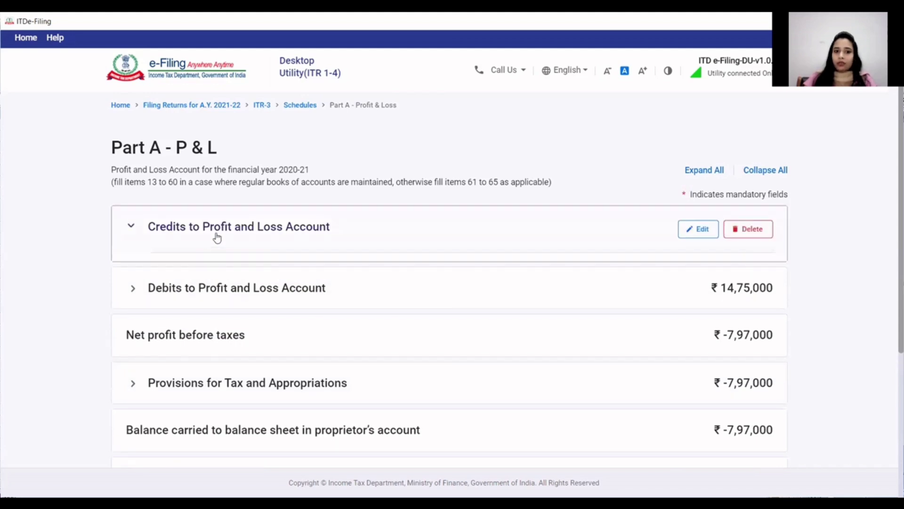
{"action": "left_click", "coordinate": [697, 229]}
{"action": "scroll", "coordinate": [577, 309], "scroll_direction": "down", "scroll_amount": 5}
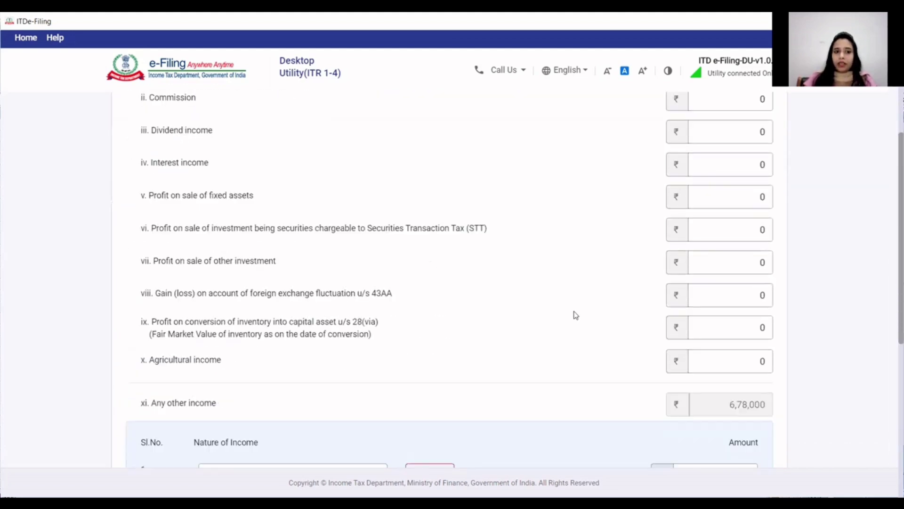
{"action": "scroll", "coordinate": [576, 315], "scroll_direction": "down", "scroll_amount": 3}
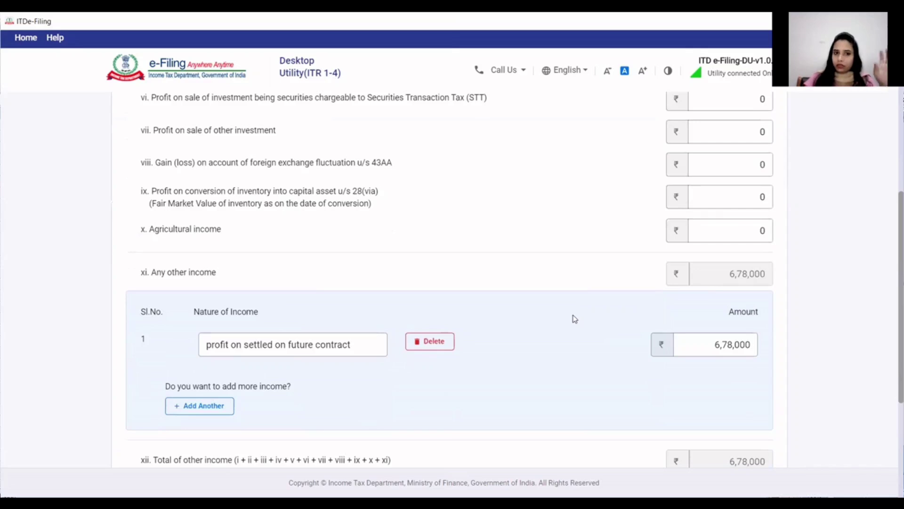
{"action": "scroll", "coordinate": [575, 319], "scroll_direction": "down", "scroll_amount": 1}
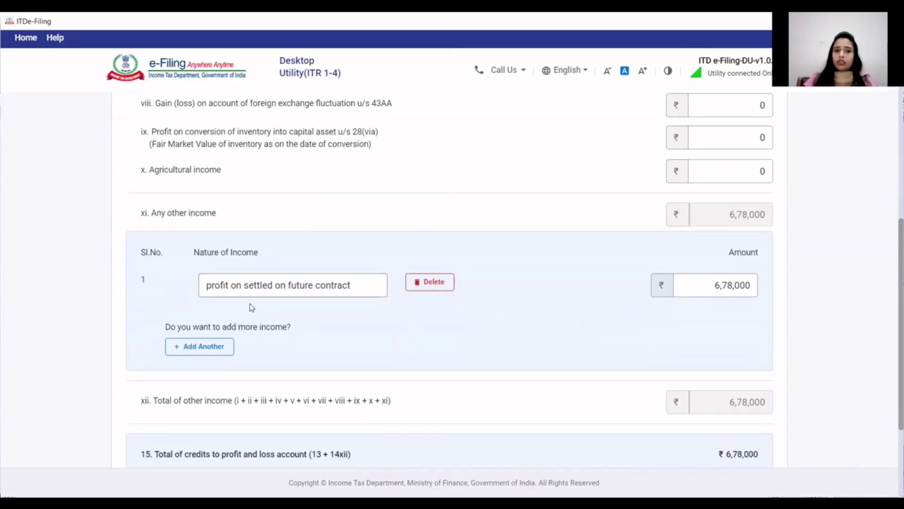
{"action": "left_click", "coordinate": [239, 293]}
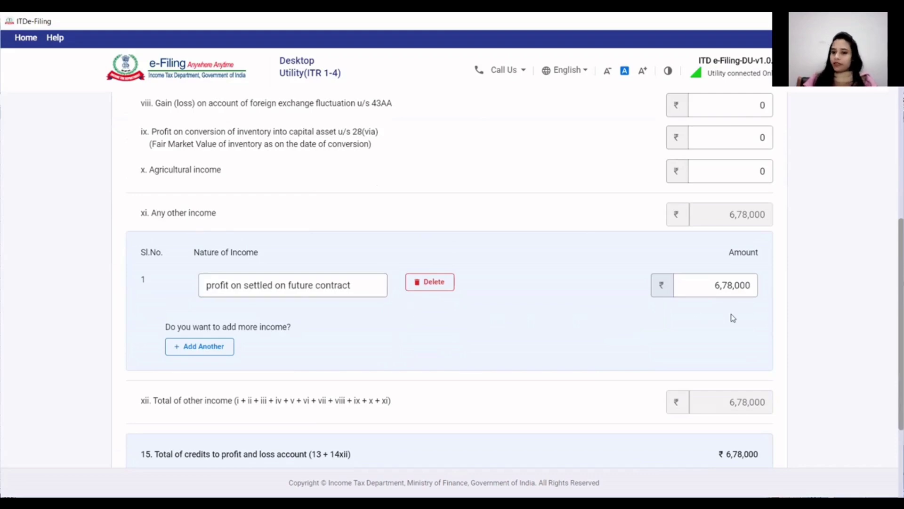
{"action": "scroll", "coordinate": [733, 318], "scroll_direction": "down", "scroll_amount": 5}
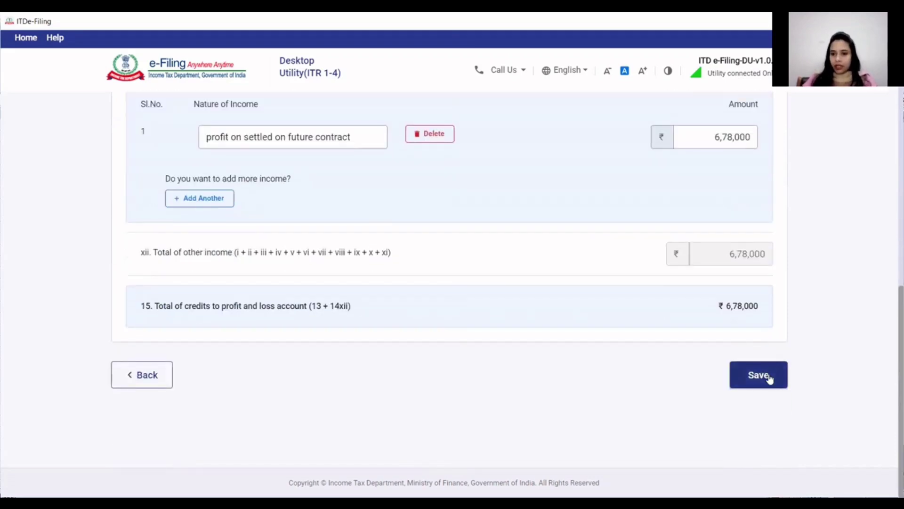
{"action": "left_click", "coordinate": [758, 375]}
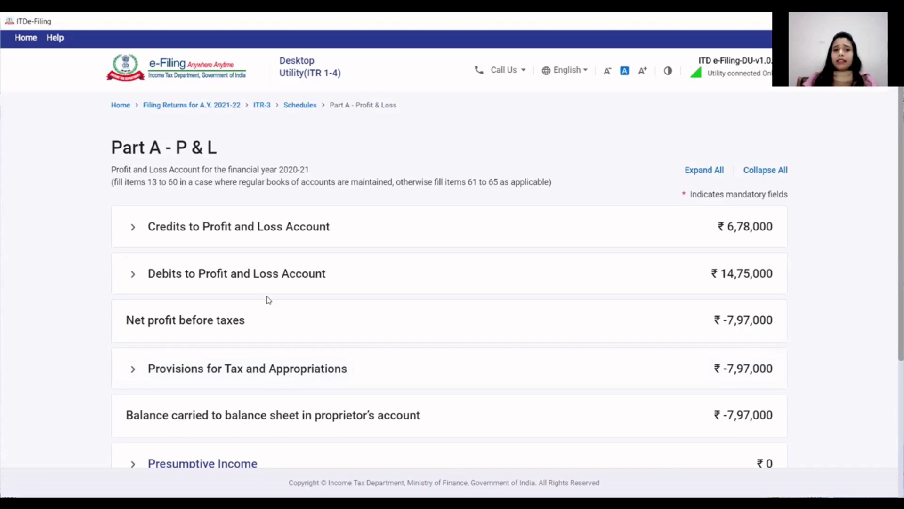
- Open Debits to Profit and Loss Account for editing, look through its first page, and continue to the second page
{"action": "left_click", "coordinate": [272, 278]}
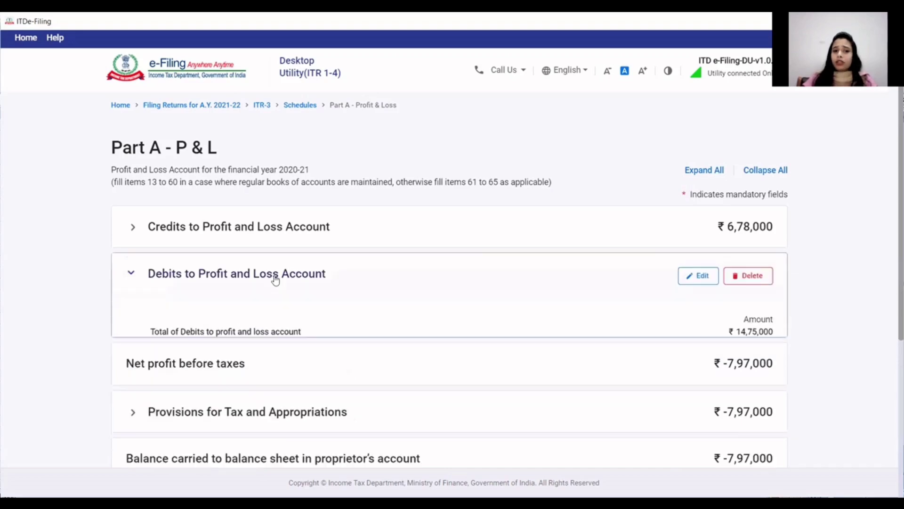
{"action": "left_click", "coordinate": [697, 281]}
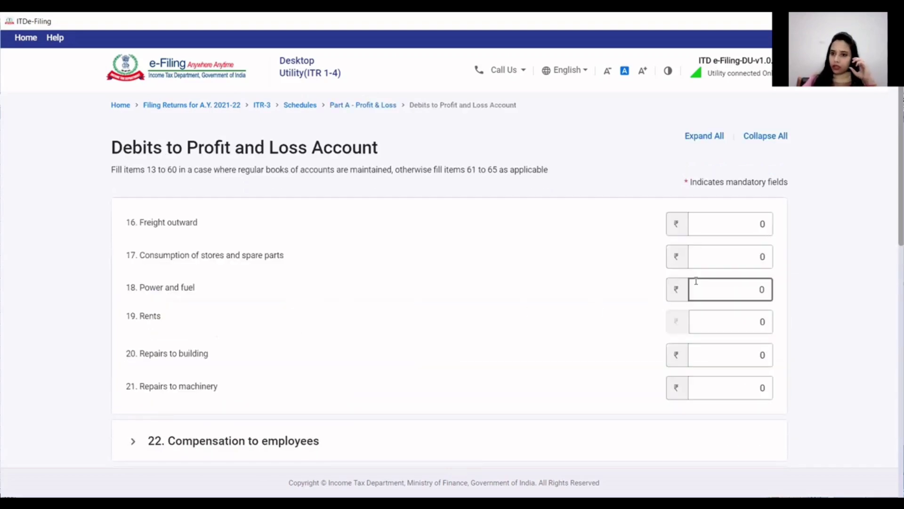
{"action": "scroll", "coordinate": [575, 309], "scroll_direction": "down", "scroll_amount": 10}
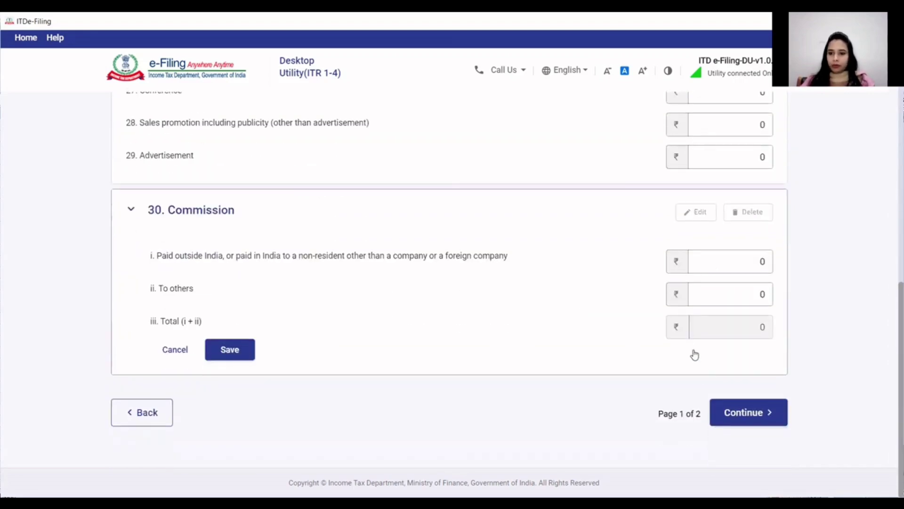
{"action": "left_click", "coordinate": [736, 422]}
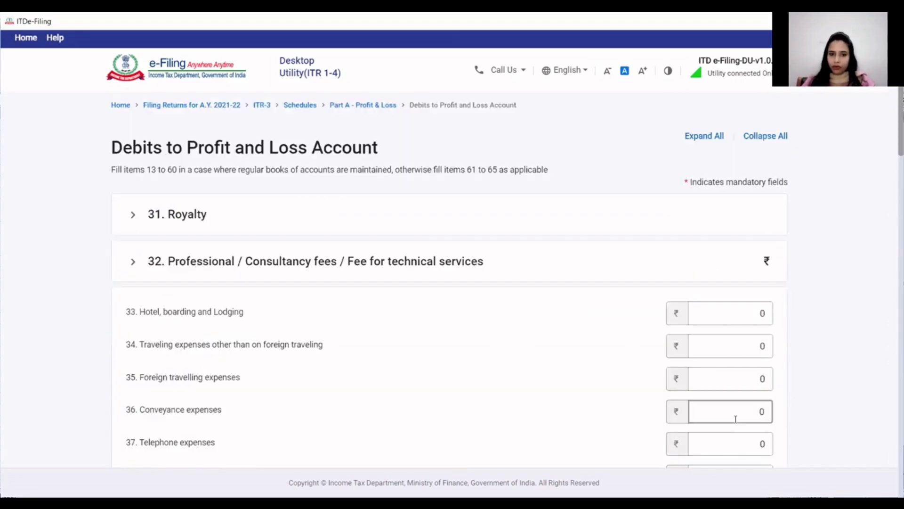
- Check the losses on future contract entry under Other expenses and the net profit before taxes, and save the debits
{"action": "scroll", "coordinate": [247, 278], "scroll_direction": "down", "scroll_amount": 6}
{"action": "scroll", "coordinate": [247, 278], "scroll_direction": "down", "scroll_amount": 8}
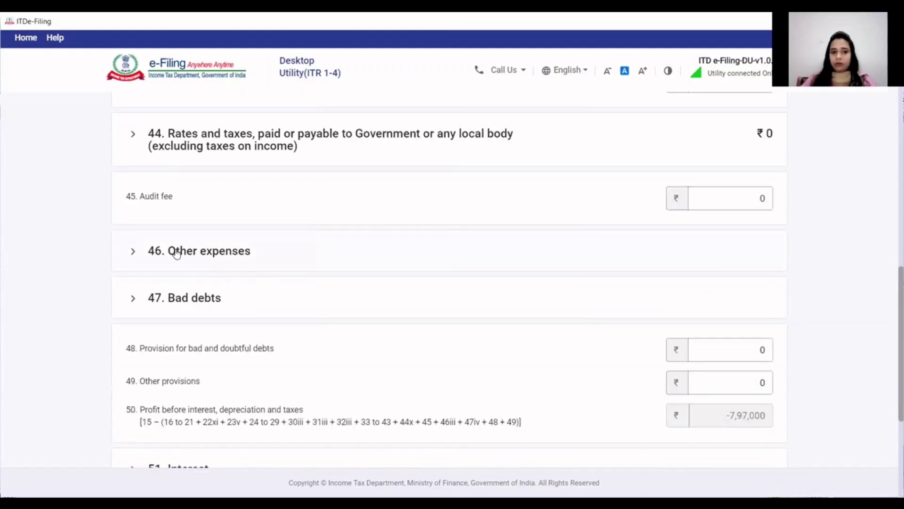
{"action": "left_click", "coordinate": [174, 252]}
{"action": "scroll", "coordinate": [226, 263], "scroll_direction": "down", "scroll_amount": 1}
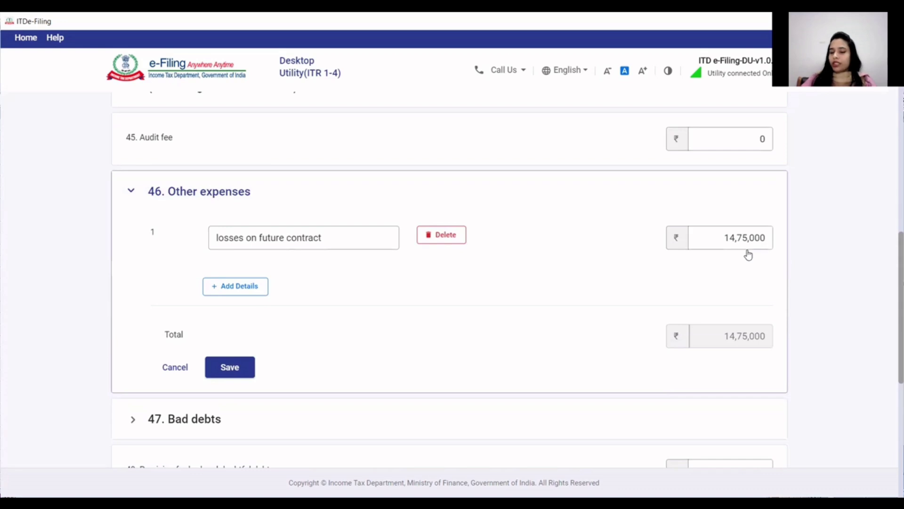
{"action": "scroll", "coordinate": [747, 250], "scroll_direction": "down", "scroll_amount": 5}
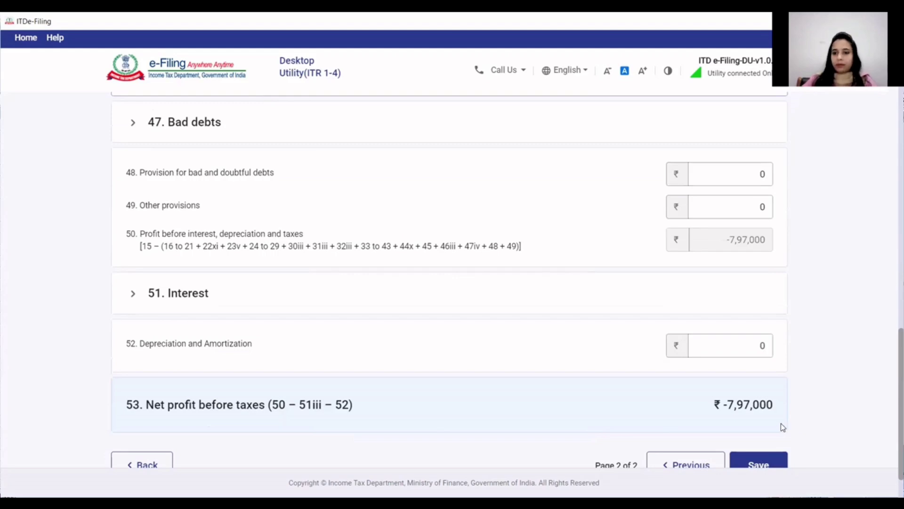
{"action": "scroll", "coordinate": [743, 424], "scroll_direction": "down", "scroll_amount": 2}
{"action": "left_click", "coordinate": [754, 416]}
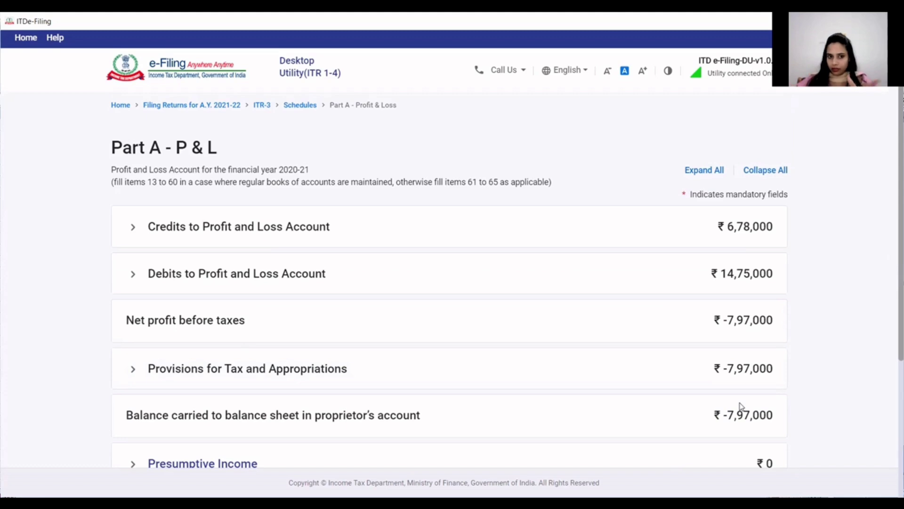
- Review the Part A - P & L summary from credits through No Account Cases and confirm the schedule
{"action": "scroll", "coordinate": [673, 338], "scroll_direction": "down", "scroll_amount": 3}
{"action": "scroll", "coordinate": [671, 341], "scroll_direction": "up", "scroll_amount": 1}
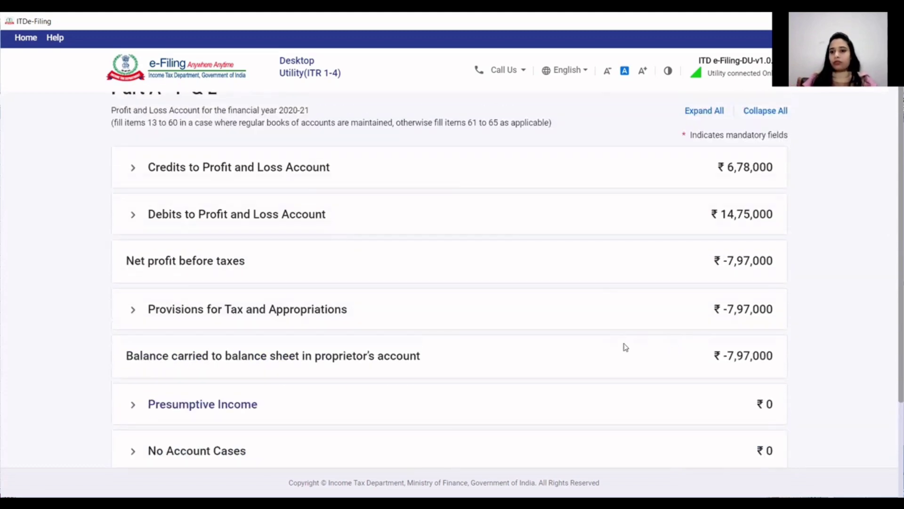
{"action": "scroll", "coordinate": [624, 348], "scroll_direction": "down", "scroll_amount": 3}
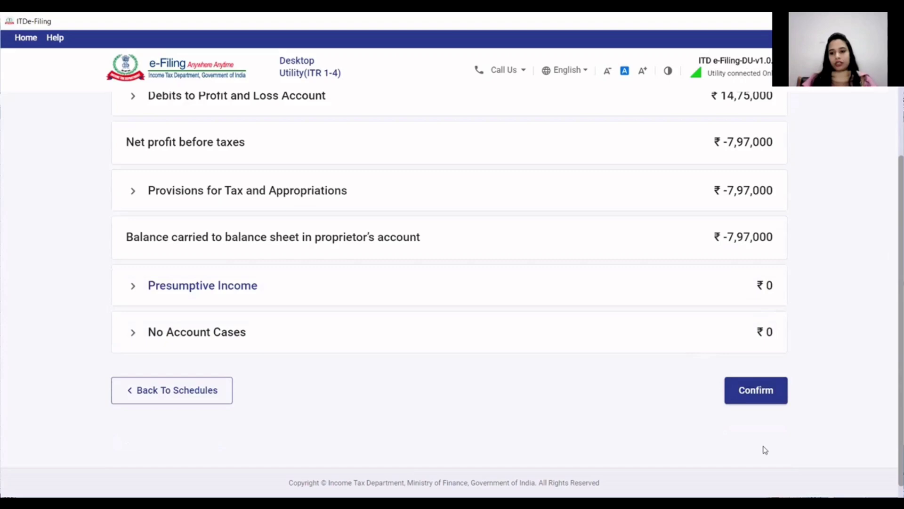
{"action": "left_click", "coordinate": [763, 394]}
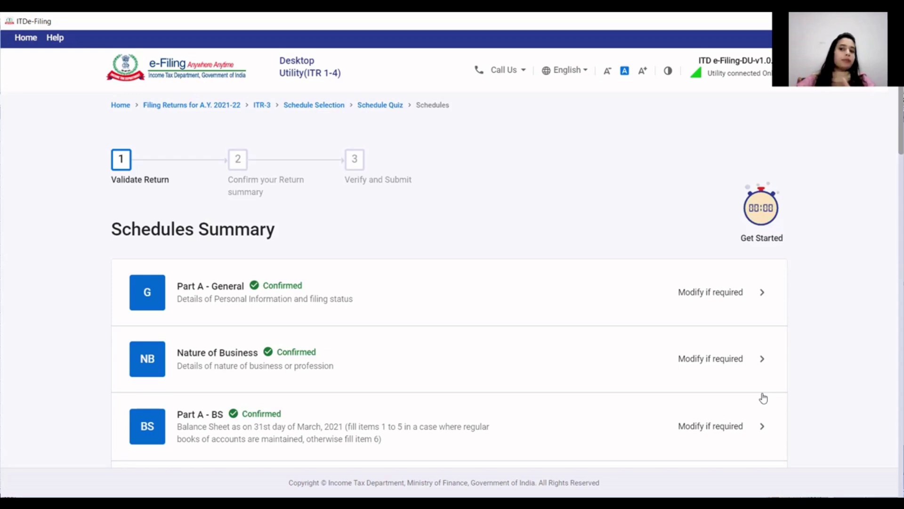
- Open Schedule Salary from the schedules summary and review the gross salary details for Employer 1
{"action": "scroll", "coordinate": [723, 370], "scroll_direction": "down", "scroll_amount": 5}
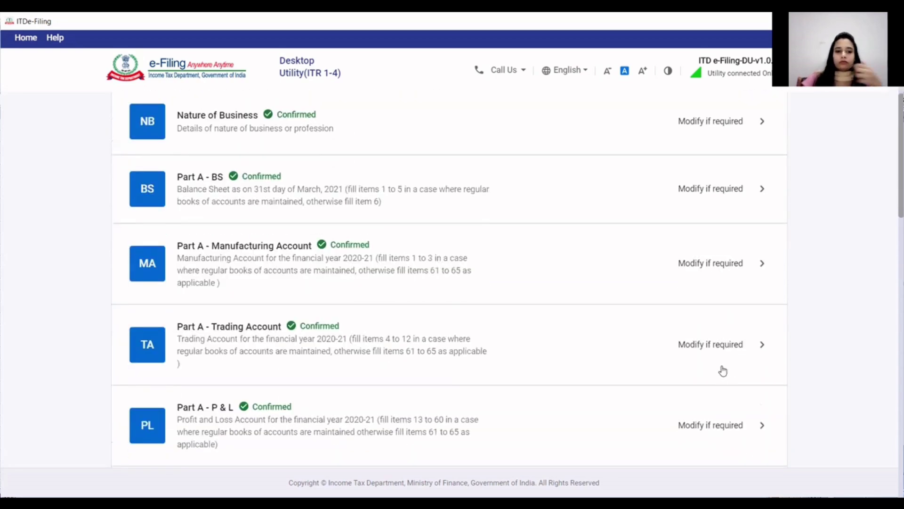
{"action": "scroll", "coordinate": [723, 371], "scroll_direction": "down", "scroll_amount": 3}
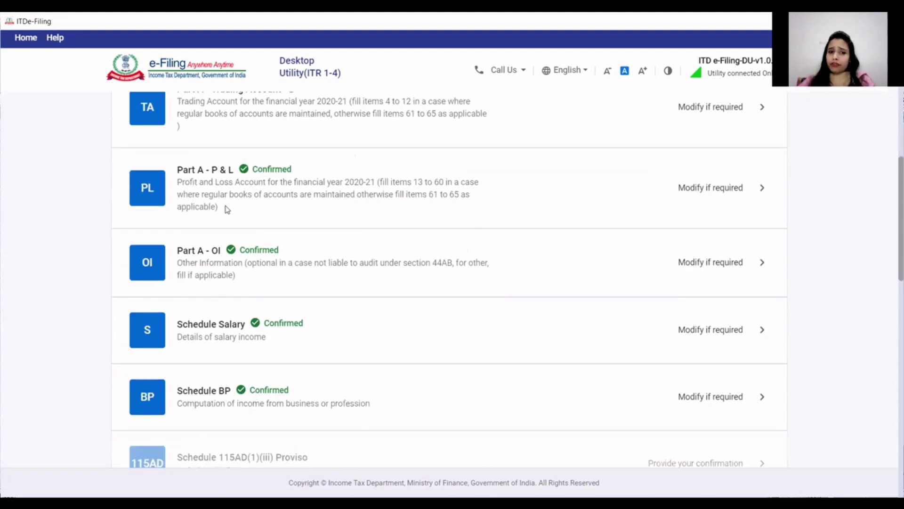
{"action": "left_click", "coordinate": [251, 340]}
{"action": "scroll", "coordinate": [388, 375], "scroll_direction": "up", "scroll_amount": 1}
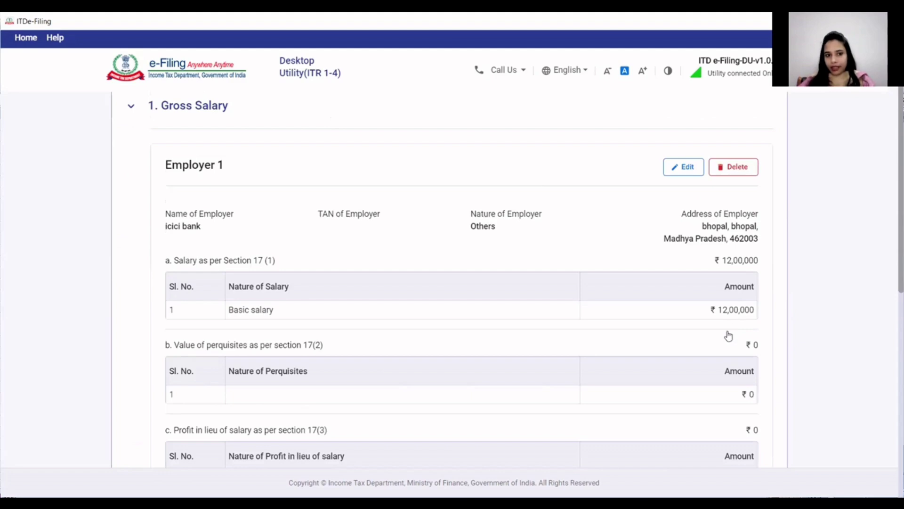
{"action": "scroll", "coordinate": [728, 337], "scroll_direction": "down", "scroll_amount": 1}
{"action": "scroll", "coordinate": [726, 344], "scroll_direction": "down", "scroll_amount": 5}
{"action": "scroll", "coordinate": [726, 343], "scroll_direction": "up", "scroll_amount": 10}
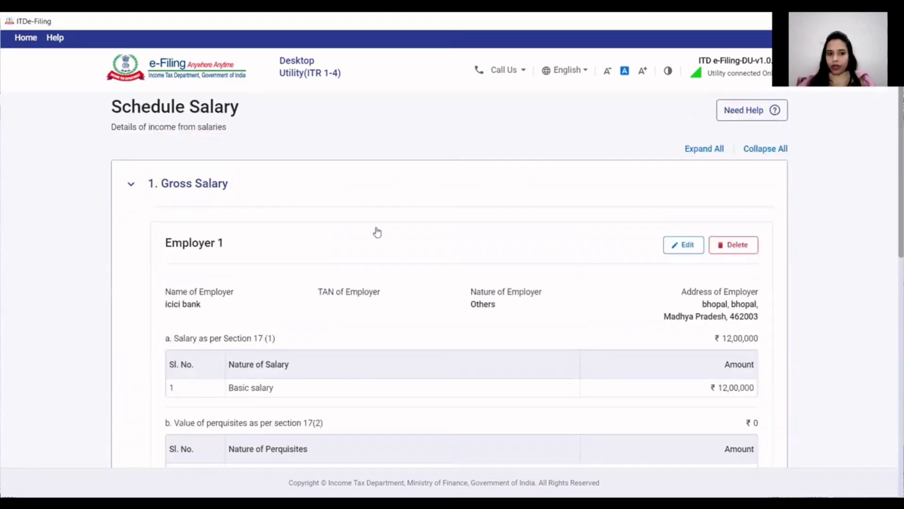
- Open Employer 1's details for editing, check the Section 17 salary breakup, return to Schedule Salary and confirm it
{"action": "left_click", "coordinate": [683, 245]}
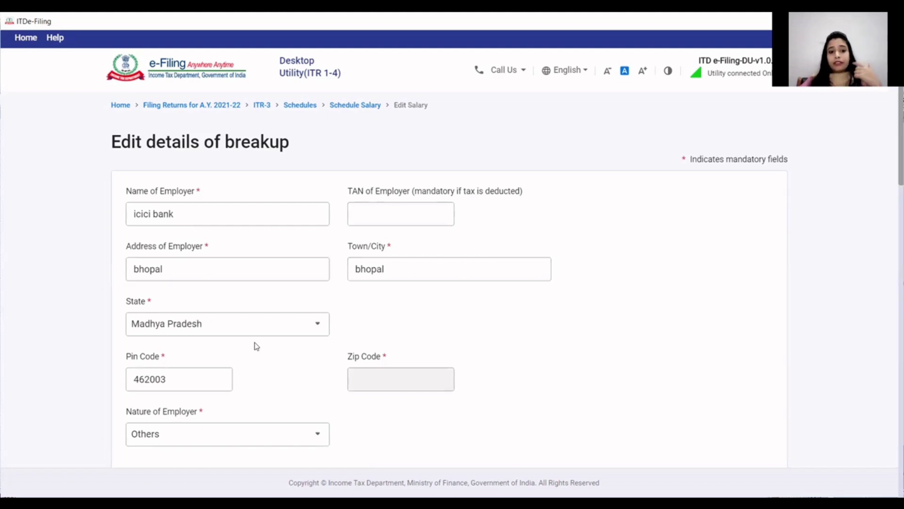
{"action": "scroll", "coordinate": [256, 348], "scroll_direction": "down", "scroll_amount": 1}
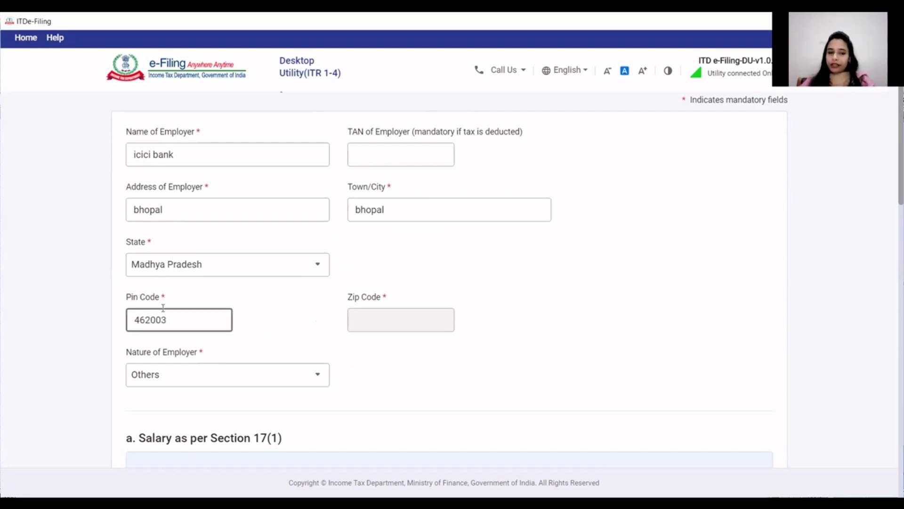
{"action": "scroll", "coordinate": [285, 308], "scroll_direction": "down", "scroll_amount": 2}
{"action": "scroll", "coordinate": [285, 309], "scroll_direction": "down", "scroll_amount": 4}
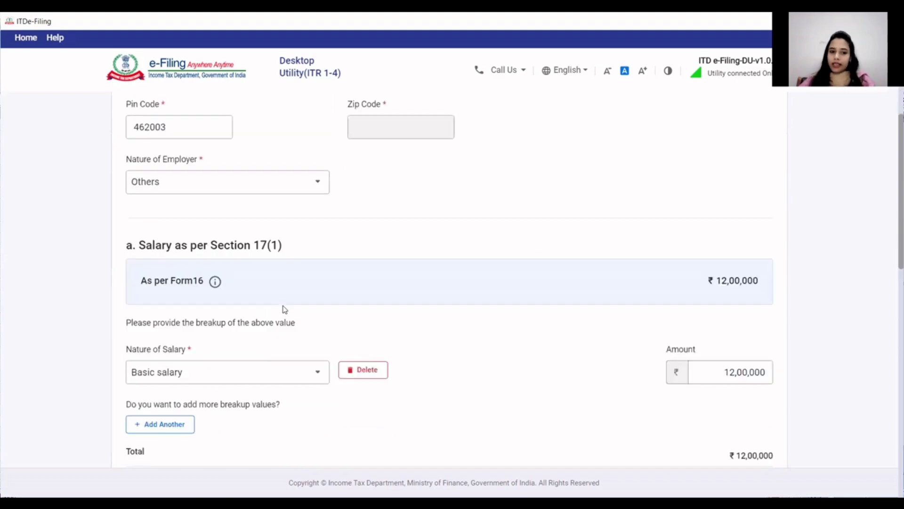
{"action": "scroll", "coordinate": [284, 314], "scroll_direction": "down", "scroll_amount": 12}
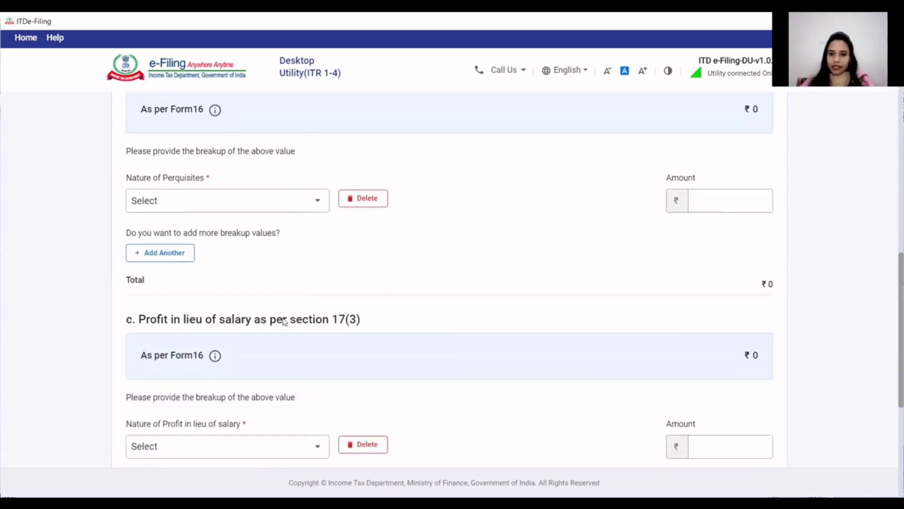
{"action": "left_click", "coordinate": [755, 386]}
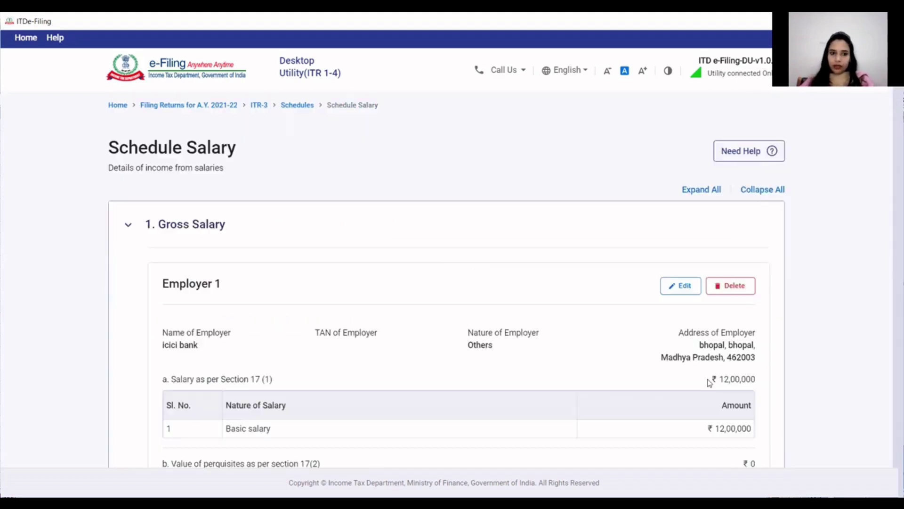
{"action": "scroll", "coordinate": [665, 414], "scroll_direction": "down", "scroll_amount": 10}
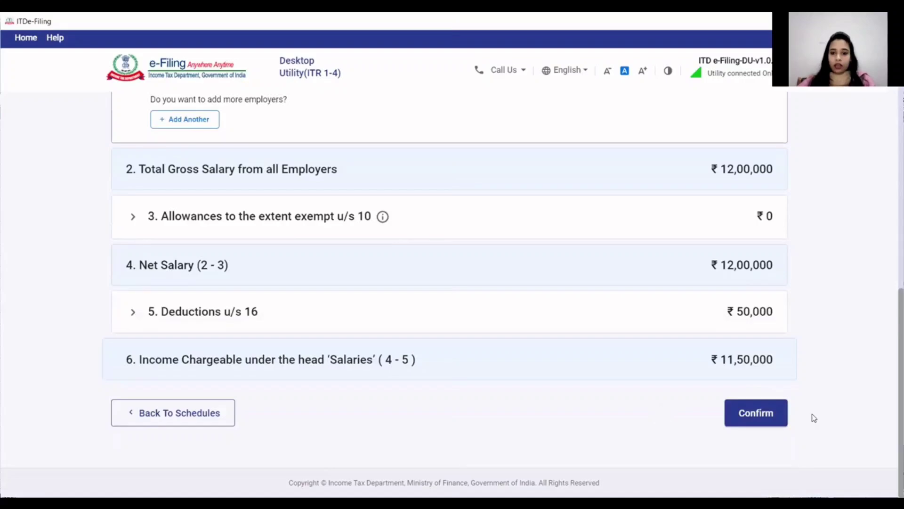
{"action": "left_click", "coordinate": [775, 415]}
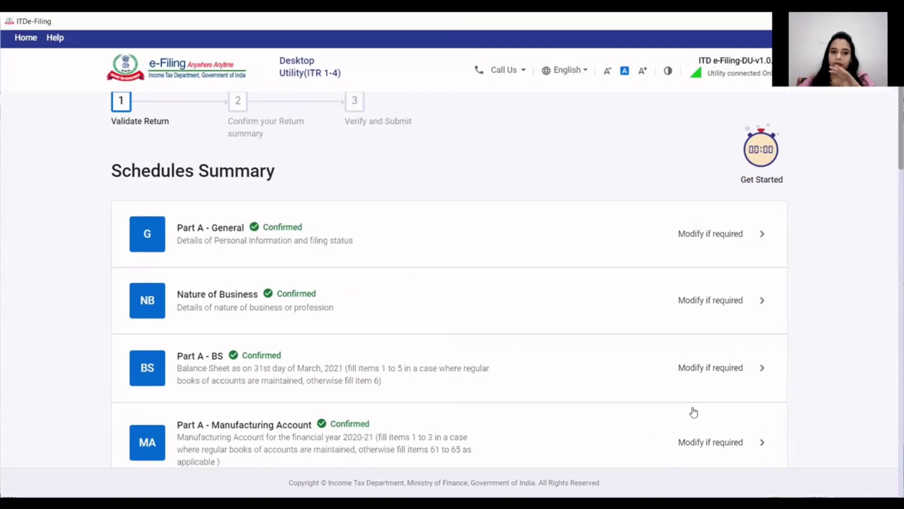
- Open Schedule BP, review the business income computation through the intra head set off, and confirm the schedule
{"action": "scroll", "coordinate": [690, 407], "scroll_direction": "down", "scroll_amount": 12}
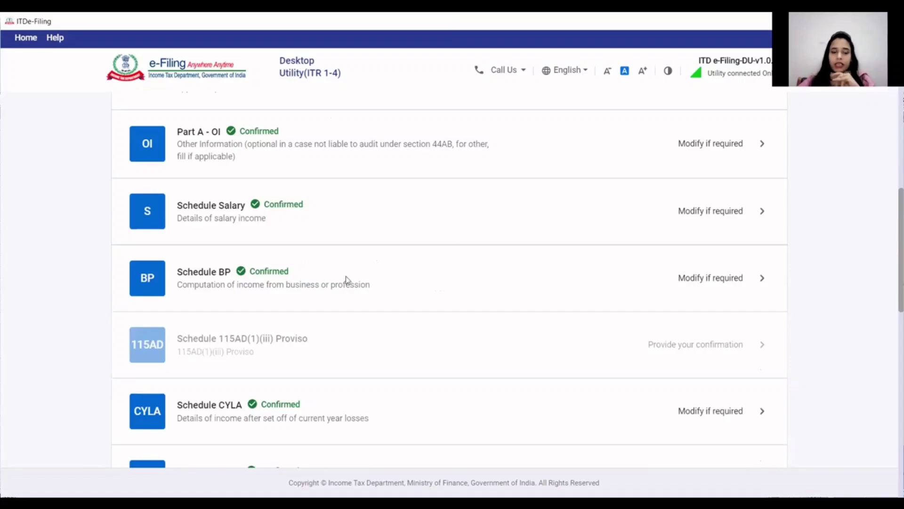
{"action": "left_click", "coordinate": [214, 282]}
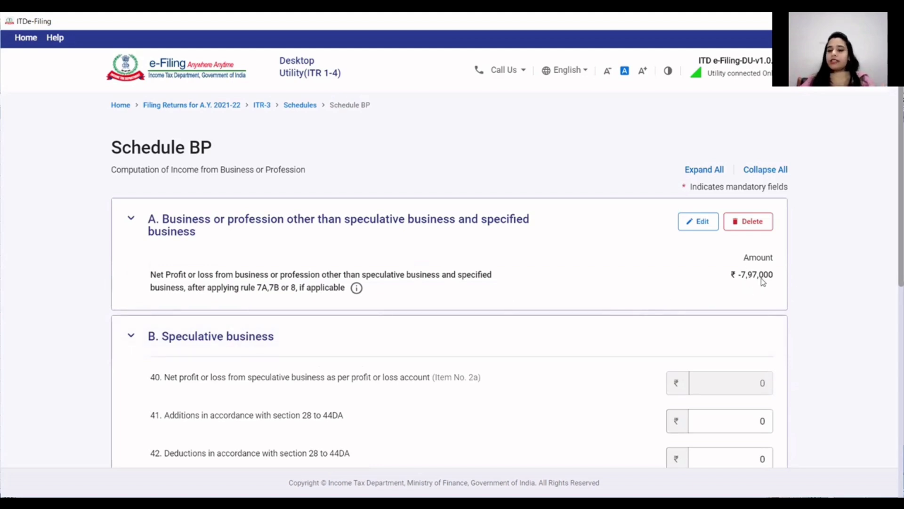
{"action": "scroll", "coordinate": [741, 325], "scroll_direction": "down", "scroll_amount": 8}
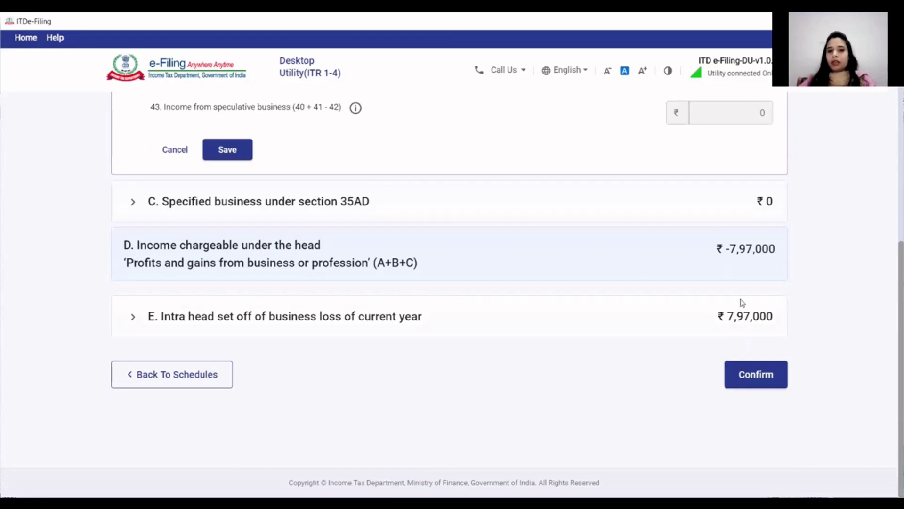
{"action": "left_click", "coordinate": [750, 381]}
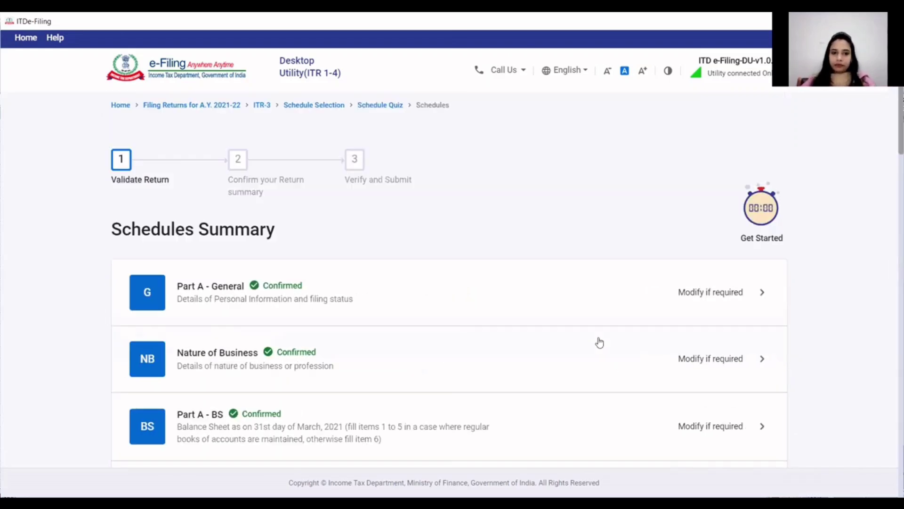
- Open Schedule CYLA, review the current year loss set off for each head of income, and confirm the schedule
{"action": "scroll", "coordinate": [595, 348], "scroll_direction": "down", "scroll_amount": 12}
{"action": "scroll", "coordinate": [596, 356], "scroll_direction": "down", "scroll_amount": 2}
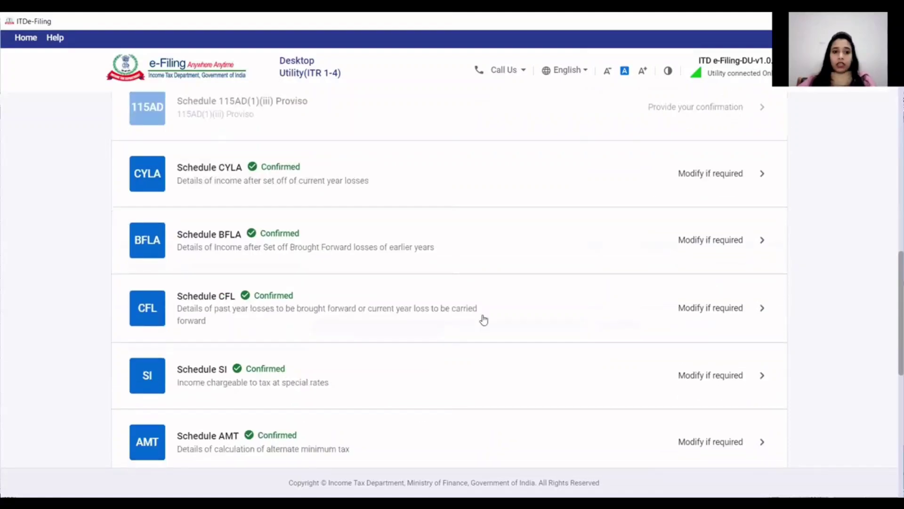
{"action": "left_click", "coordinate": [253, 178]}
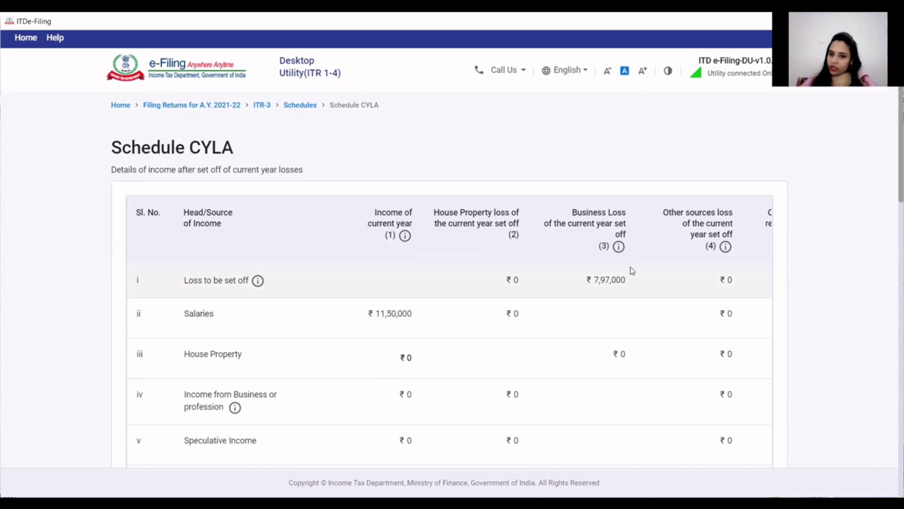
{"action": "scroll", "coordinate": [631, 295], "scroll_direction": "down", "scroll_amount": 8}
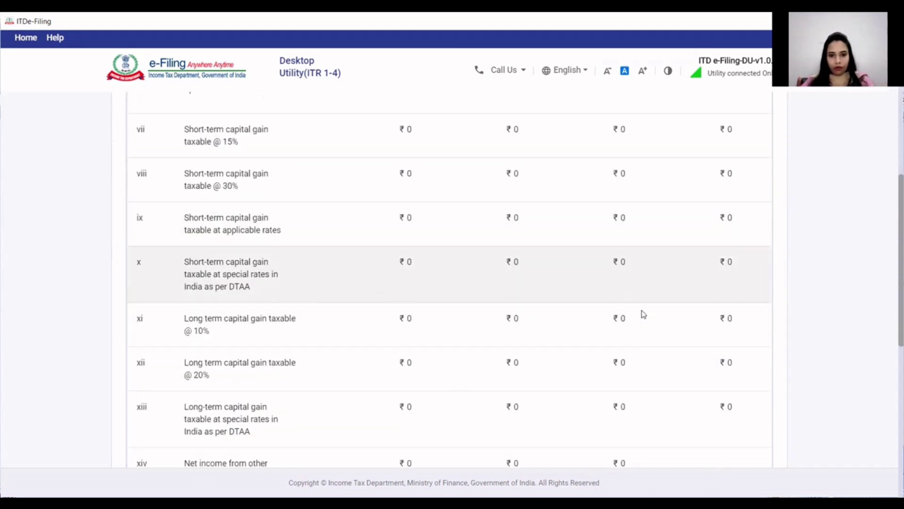
{"action": "scroll", "coordinate": [643, 313], "scroll_direction": "down", "scroll_amount": 8}
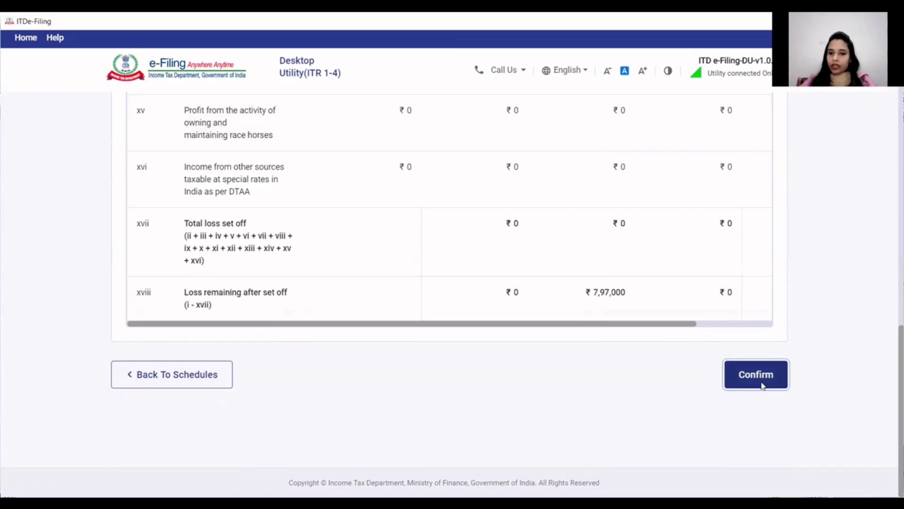
{"action": "left_click", "coordinate": [762, 385]}
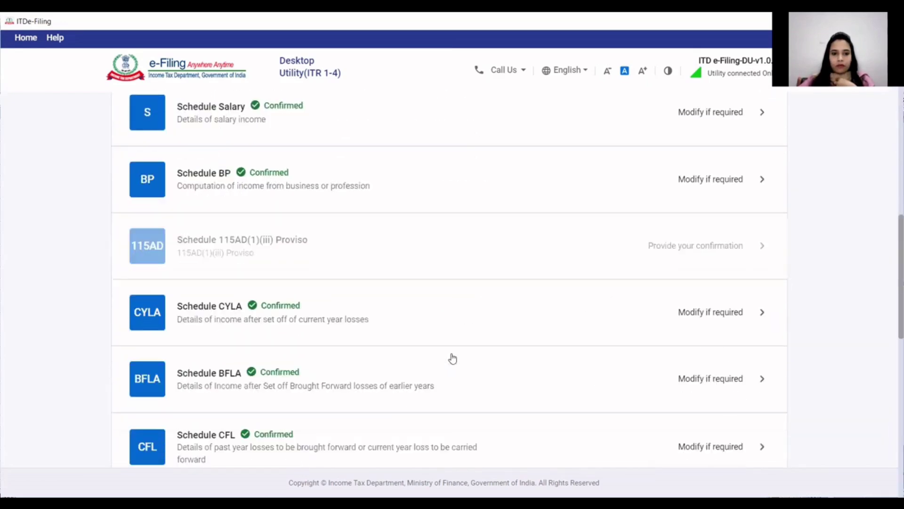
- Open Part B - TTI, review the tax liability computation, and choose to pay the amount later
{"action": "scroll", "coordinate": [453, 359], "scroll_direction": "down", "scroll_amount": 5}
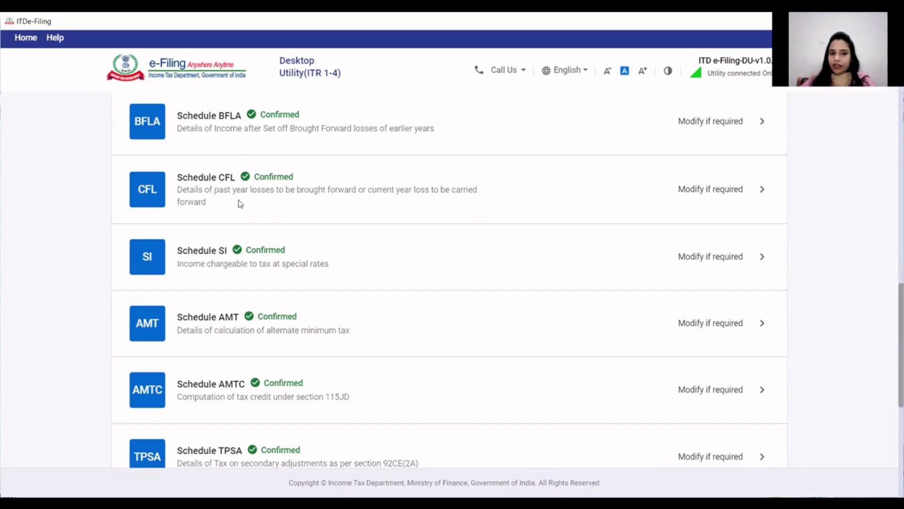
{"action": "scroll", "coordinate": [239, 226], "scroll_direction": "down", "scroll_amount": 7}
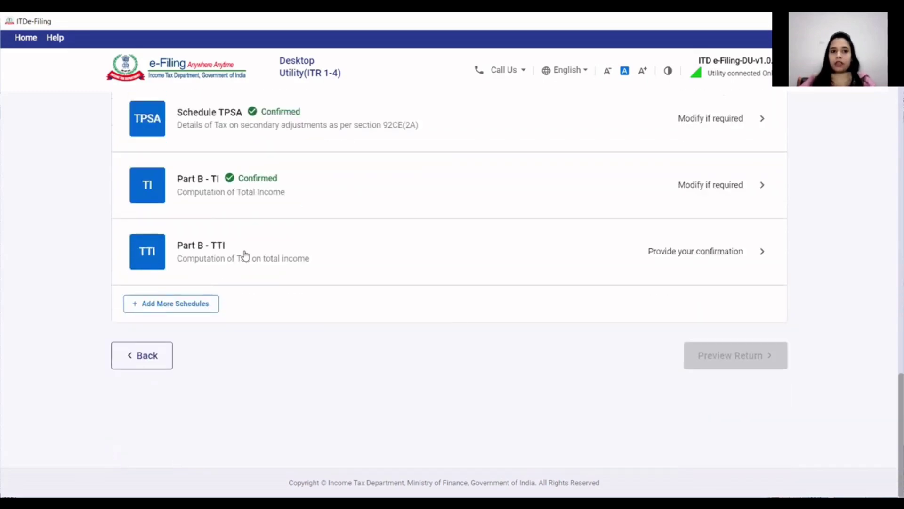
{"action": "left_click", "coordinate": [237, 254]}
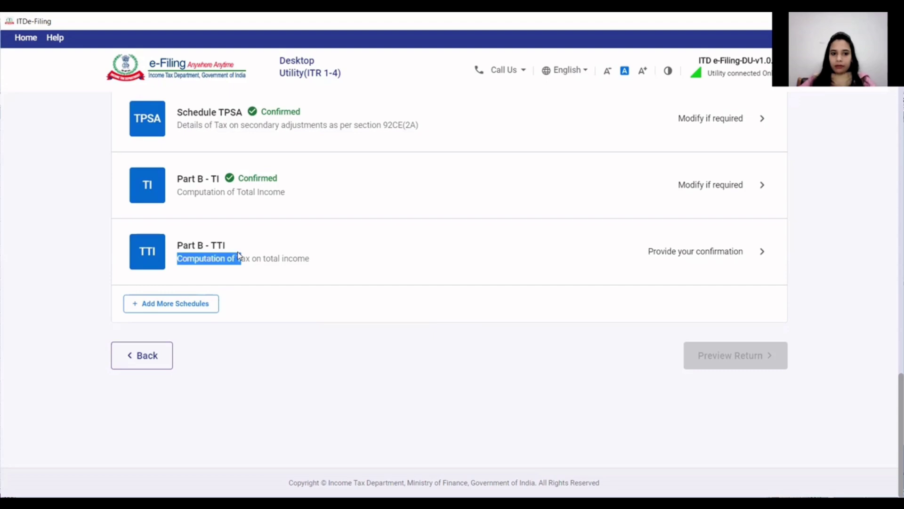
{"action": "scroll", "coordinate": [325, 316], "scroll_direction": "down", "scroll_amount": 10}
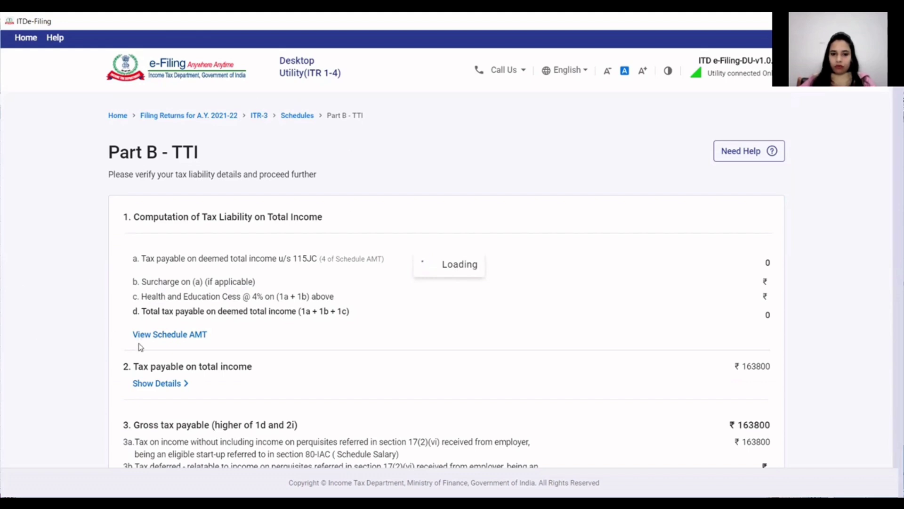
{"action": "scroll", "coordinate": [140, 346], "scroll_direction": "down", "scroll_amount": 15}
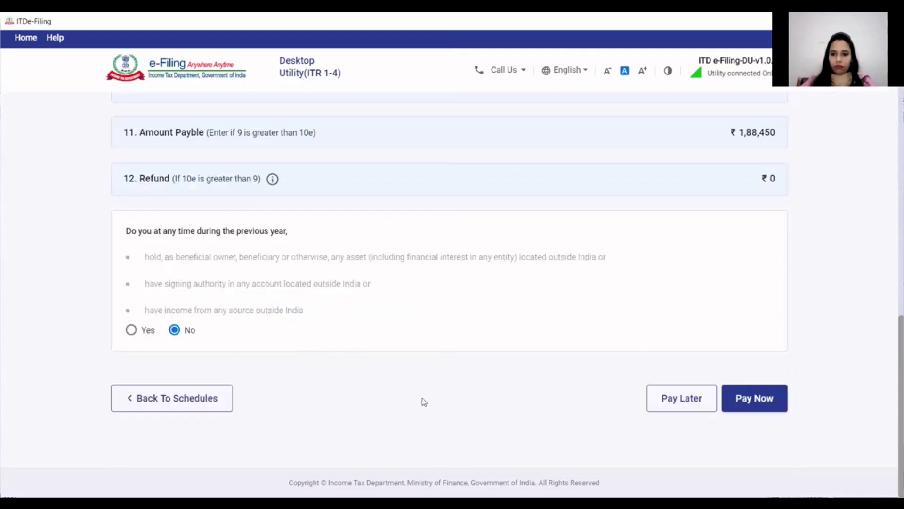
{"action": "left_click", "coordinate": [700, 409]}
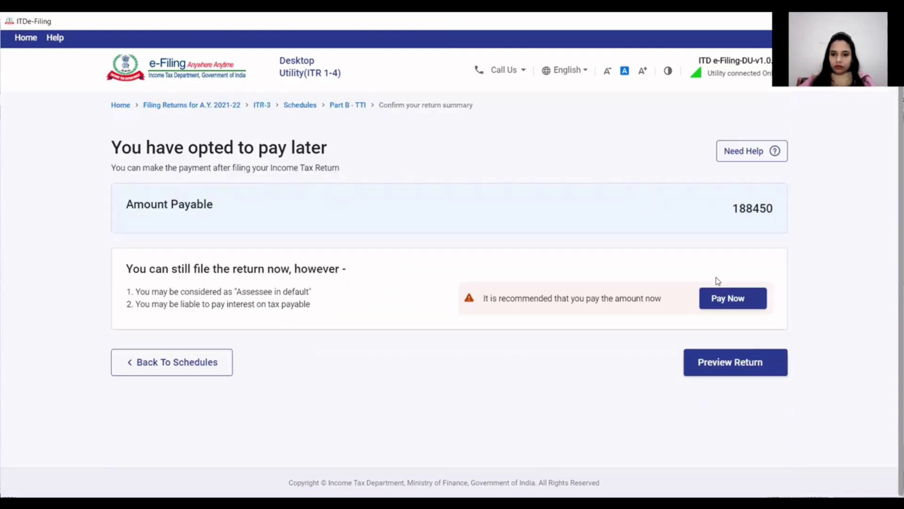
- Preview the return, look through it to the end, and continue to the Verify and Submit page
{"action": "left_click", "coordinate": [733, 372]}
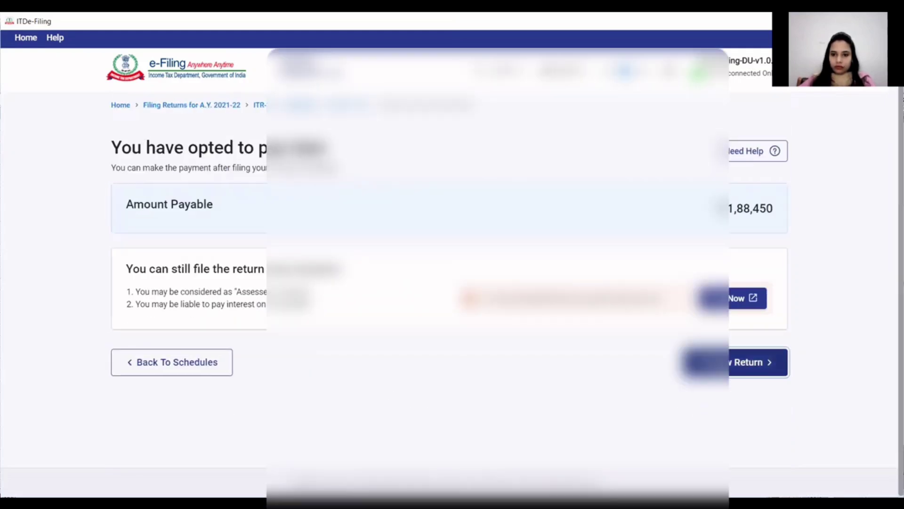
{"action": "scroll", "coordinate": [518, 282], "scroll_direction": "down", "scroll_amount": 20}
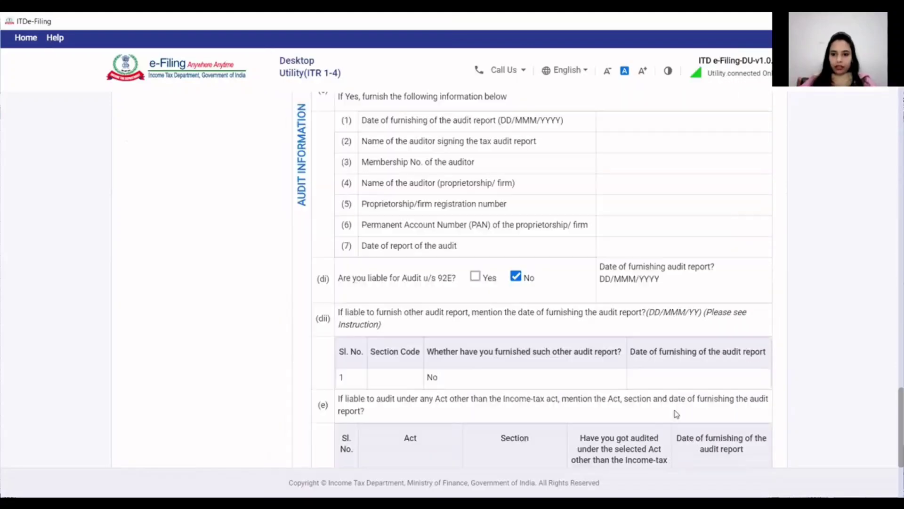
{"action": "scroll", "coordinate": [678, 405], "scroll_direction": "down", "scroll_amount": 5}
{"action": "left_click", "coordinate": [756, 411]}
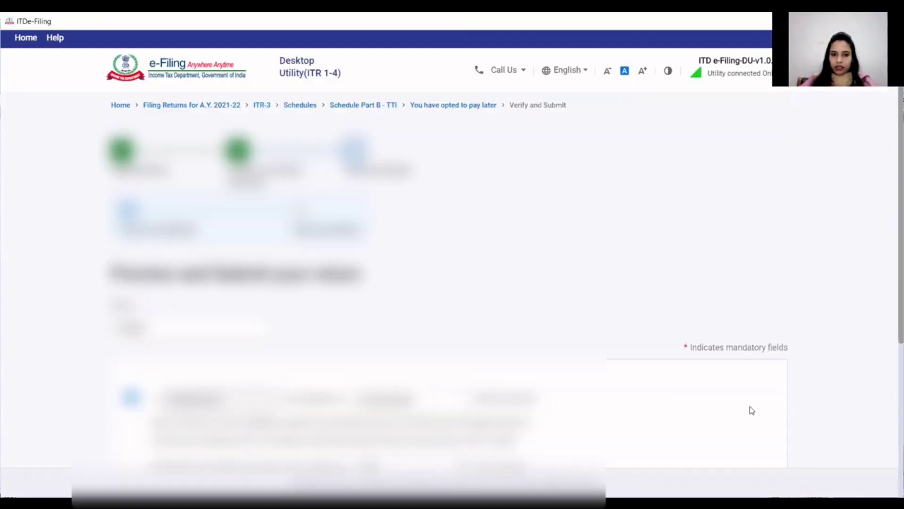
- Proceed to validation from the declaration page and check the validation results
{"action": "scroll", "coordinate": [752, 411], "scroll_direction": "down", "scroll_amount": 5}
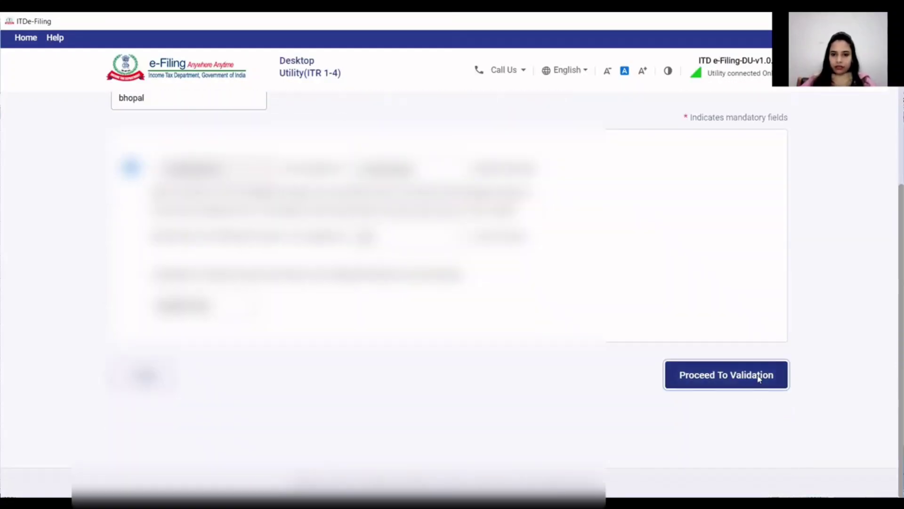
{"action": "left_click", "coordinate": [757, 378]}
{"action": "scroll", "coordinate": [731, 375], "scroll_direction": "down", "scroll_amount": 4}
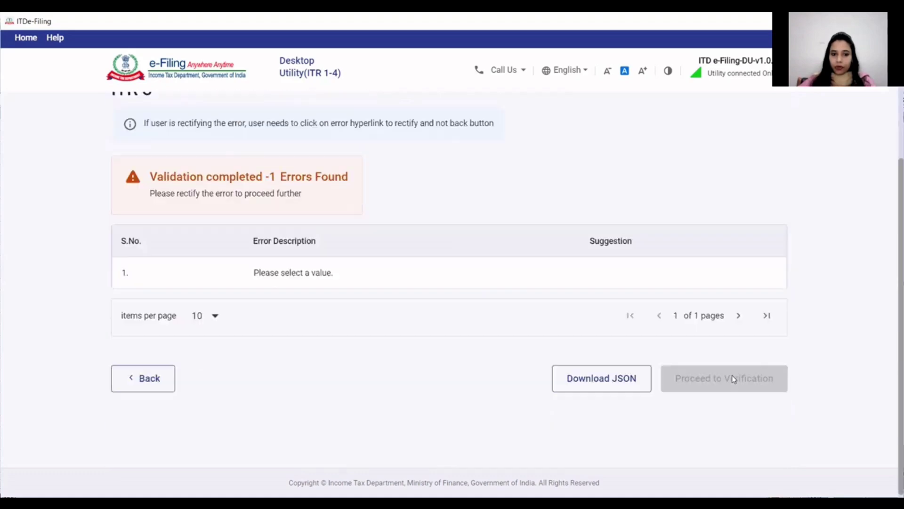
- Open the "Please select a value." validation error and locate Conditions for Residential Status in Part A - General Information
{"action": "left_click", "coordinate": [288, 282]}
{"action": "left_click", "coordinate": [241, 261]}
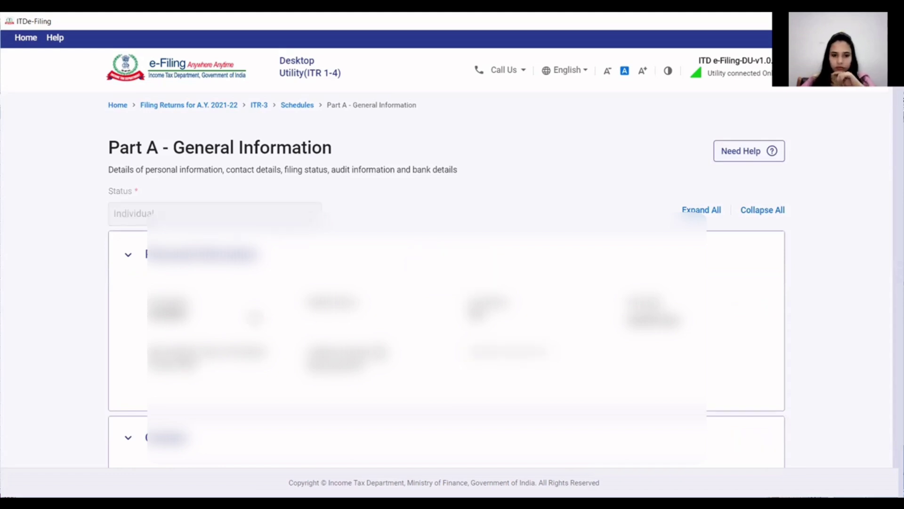
{"action": "scroll", "coordinate": [447, 278], "scroll_direction": "down", "scroll_amount": 3}
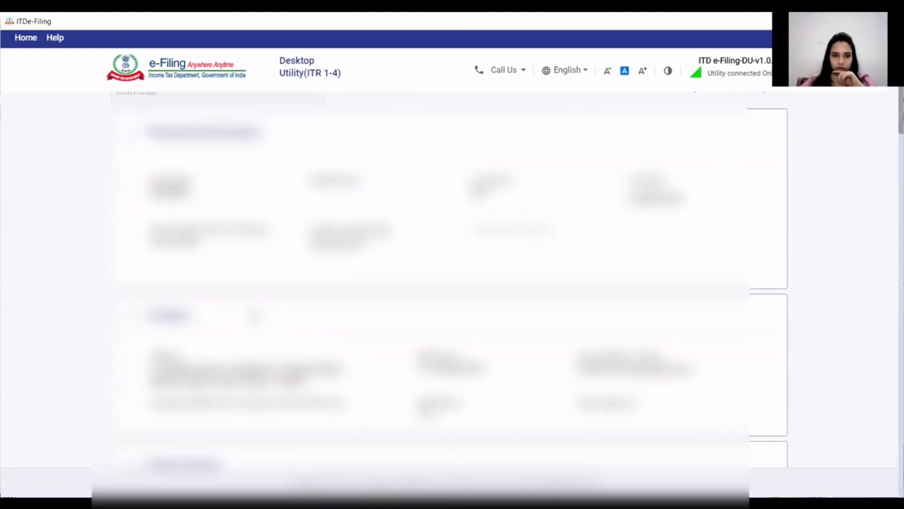
{"action": "scroll", "coordinate": [447, 277], "scroll_direction": "down", "scroll_amount": 1}
{"action": "scroll", "coordinate": [254, 316], "scroll_direction": "down", "scroll_amount": 8}
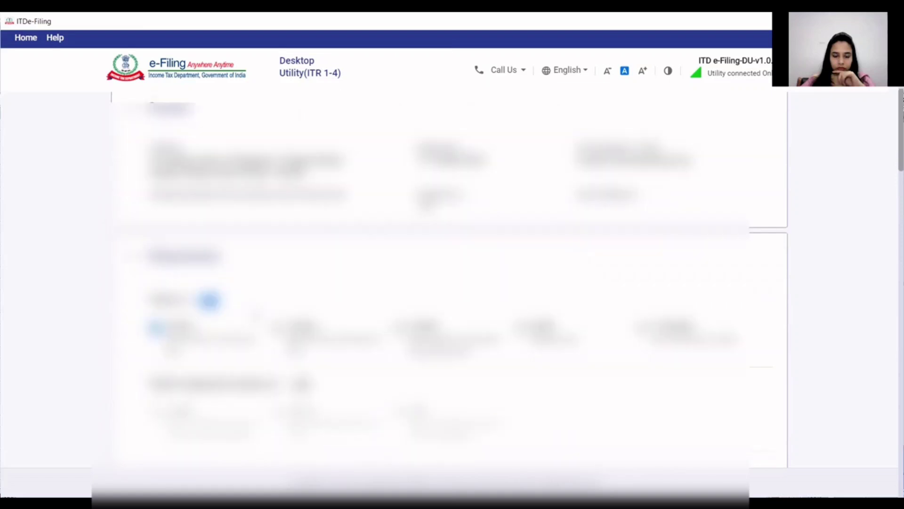
{"action": "scroll", "coordinate": [255, 316], "scroll_direction": "down", "scroll_amount": 4}
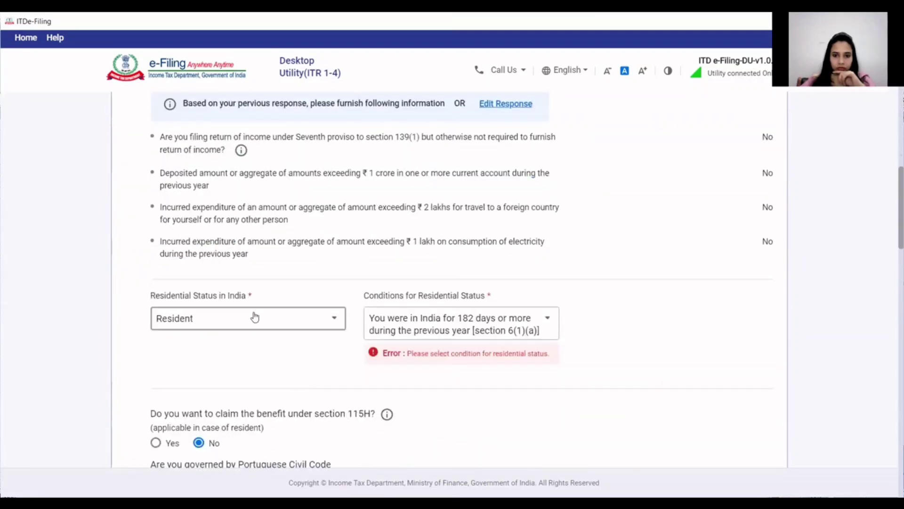
- Reselect the residential status condition of 182 days or more in India [section 6(1)(a)] and the residential status Resident
{"action": "left_click", "coordinate": [416, 336]}
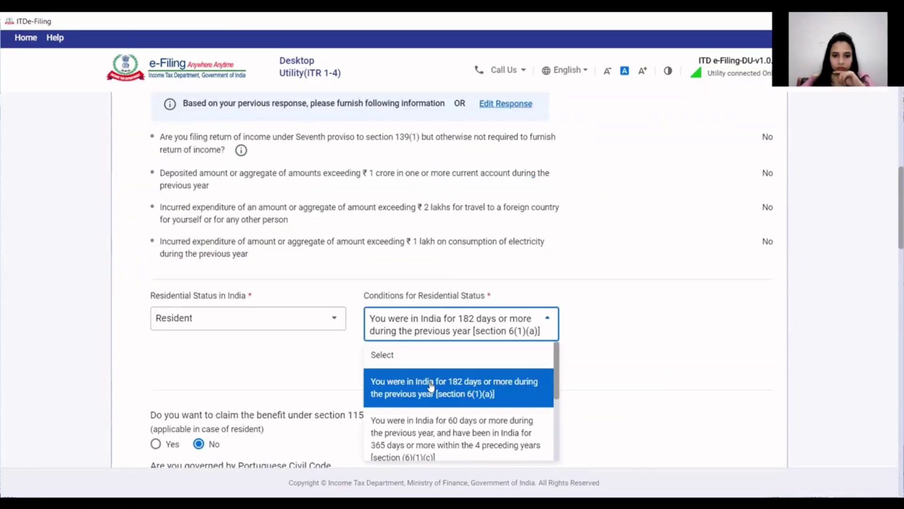
{"action": "left_click", "coordinate": [432, 385]}
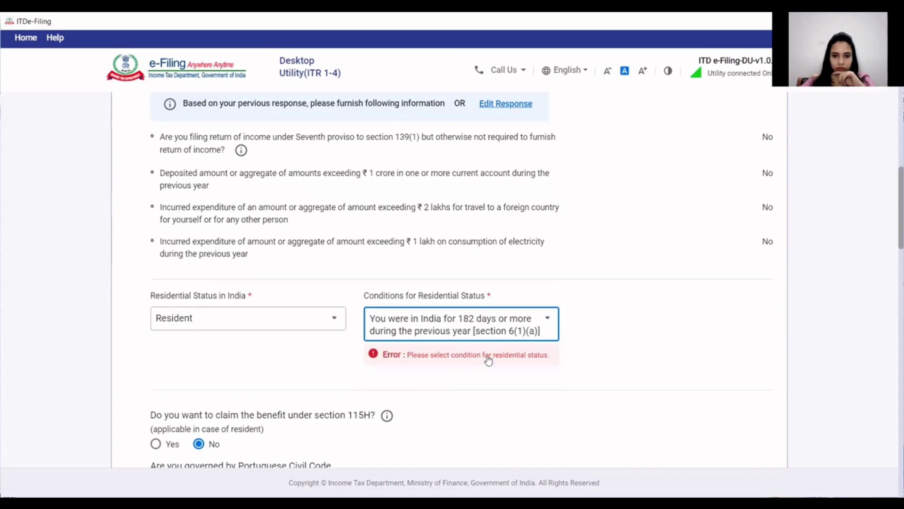
{"action": "left_click", "coordinate": [458, 332]}
{"action": "scroll", "coordinate": [456, 341], "scroll_direction": "down", "scroll_amount": 1}
{"action": "left_click", "coordinate": [454, 333]}
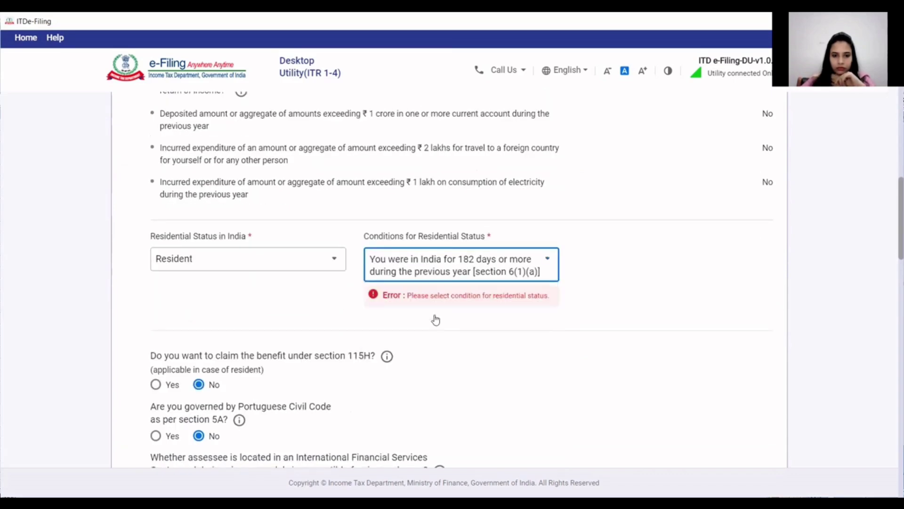
{"action": "left_click", "coordinate": [309, 266]}
{"action": "left_click", "coordinate": [318, 311]}
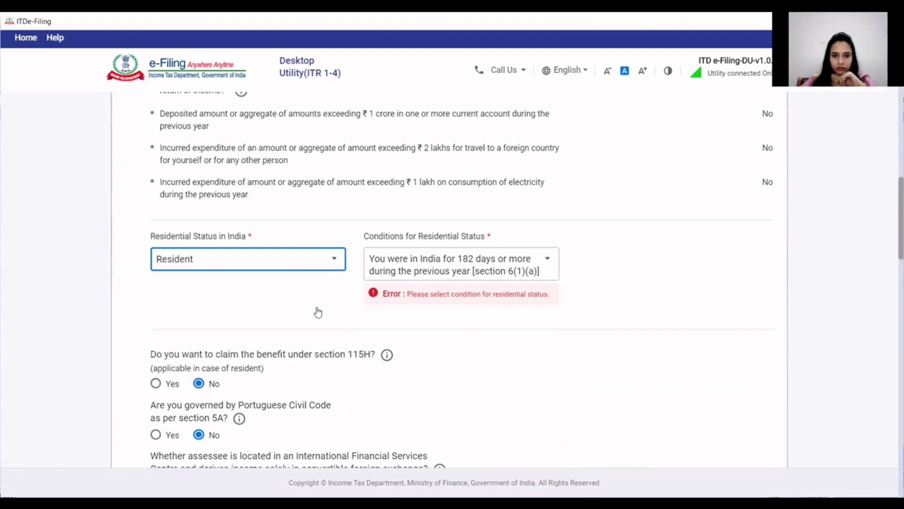
- Try to save the Filing Section details in Part A - General Information
{"action": "scroll", "coordinate": [318, 312], "scroll_direction": "down", "scroll_amount": 3}
{"action": "scroll", "coordinate": [377, 310], "scroll_direction": "down", "scroll_amount": 4}
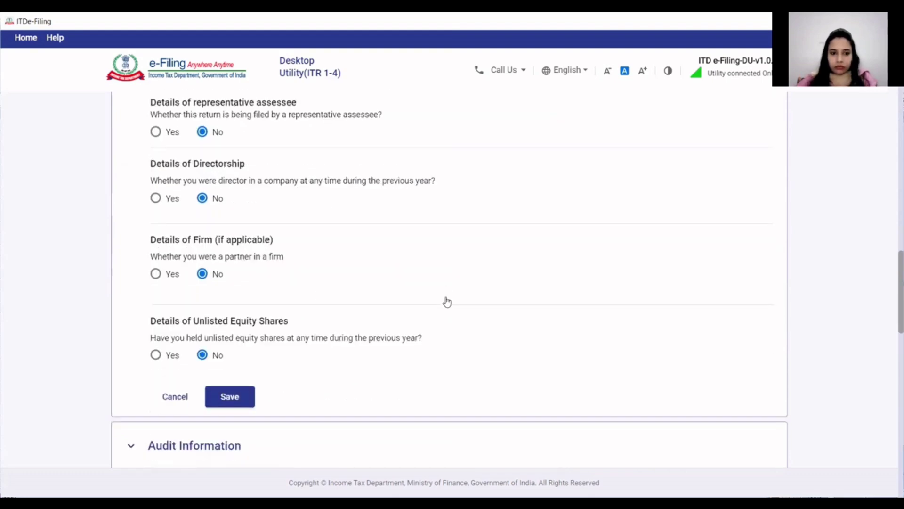
{"action": "left_click", "coordinate": [231, 397]}
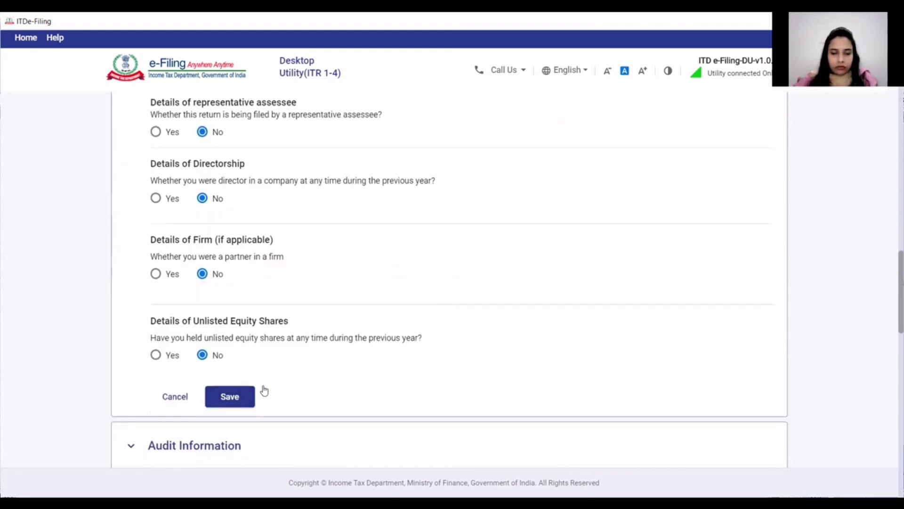
- Reset Conditions for Residential Status to Select, and reselect 182 days or more in India during the previous year [section 6(1)(a)]
{"action": "left_click", "coordinate": [459, 331]}
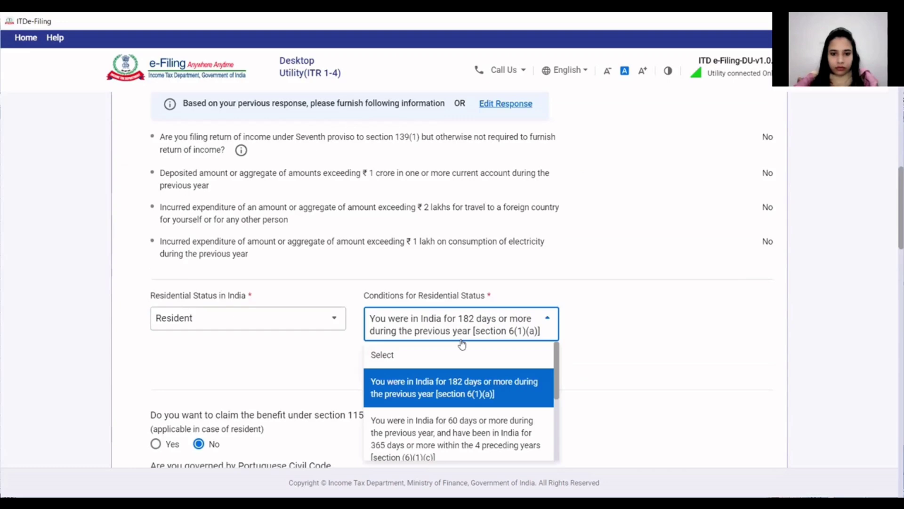
{"action": "scroll", "coordinate": [415, 330], "scroll_direction": "down", "scroll_amount": 1}
{"action": "scroll", "coordinate": [438, 370], "scroll_direction": "up", "scroll_amount": 1}
{"action": "scroll", "coordinate": [437, 370], "scroll_direction": "up", "scroll_amount": 1}
{"action": "left_click", "coordinate": [430, 351]}
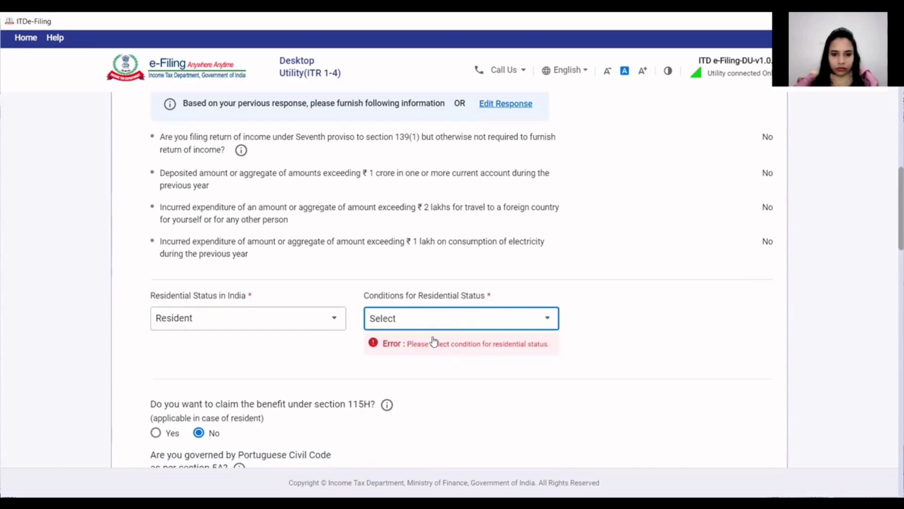
{"action": "left_click", "coordinate": [441, 323]}
{"action": "left_click", "coordinate": [453, 377]}
- Confirm the Part A - General Information schedule with the reselected residential condition
{"action": "scroll", "coordinate": [456, 376], "scroll_direction": "down", "scroll_amount": 20}
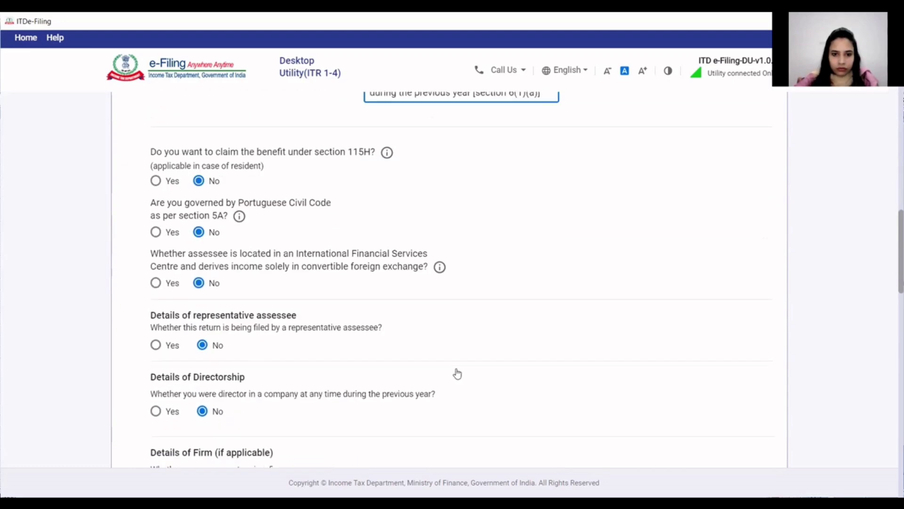
{"action": "scroll", "coordinate": [519, 382], "scroll_direction": "down", "scroll_amount": 10}
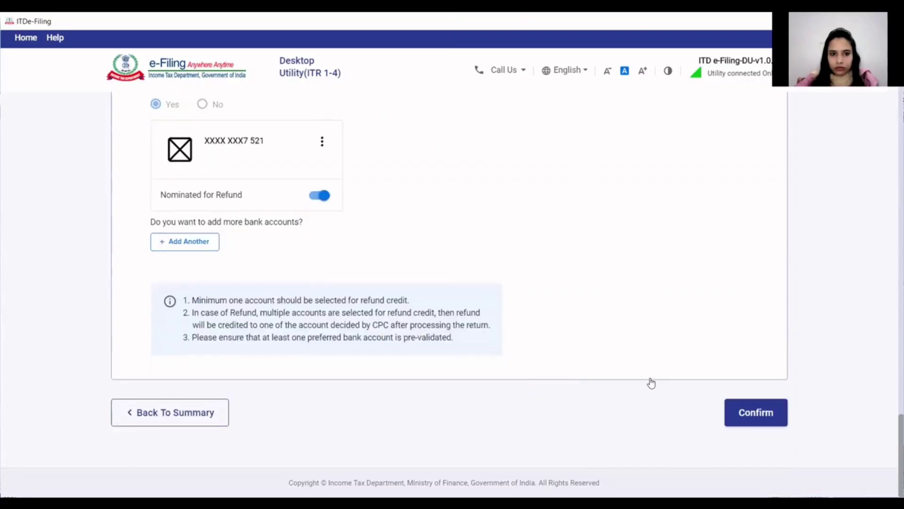
{"action": "left_click", "coordinate": [750, 417]}
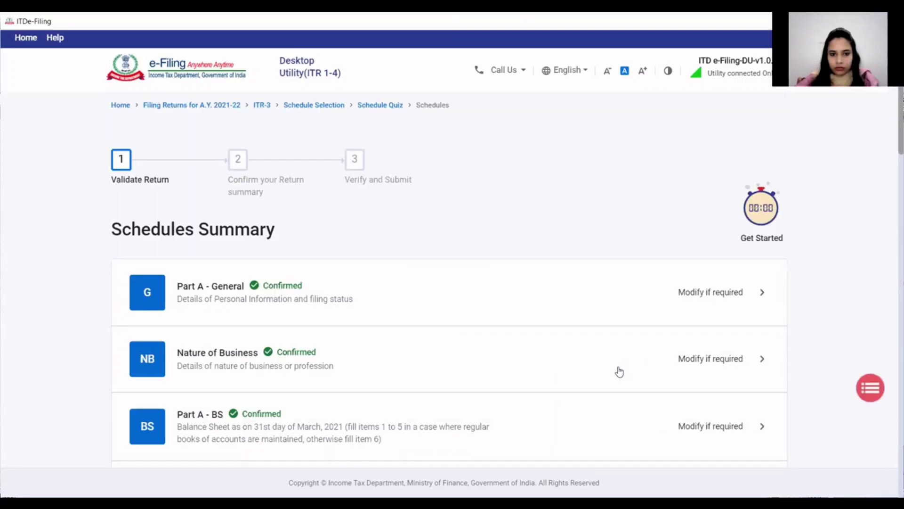
- Confirm the Part B - TTI tax computation and choose to pay the tax later
{"action": "scroll", "coordinate": [613, 369], "scroll_direction": "down", "scroll_amount": 6}
{"action": "scroll", "coordinate": [622, 379], "scroll_direction": "down", "scroll_amount": 10}
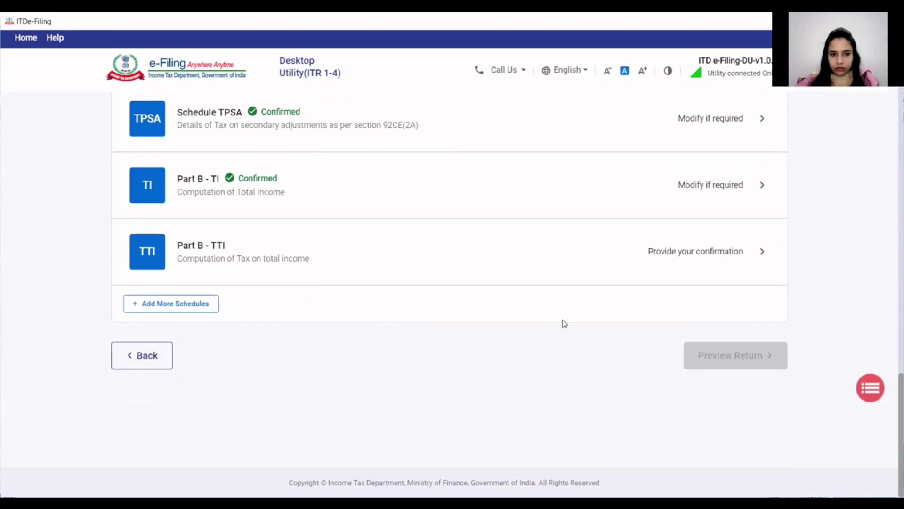
{"action": "left_click", "coordinate": [527, 259]}
{"action": "scroll", "coordinate": [510, 418], "scroll_direction": "down", "scroll_amount": 10}
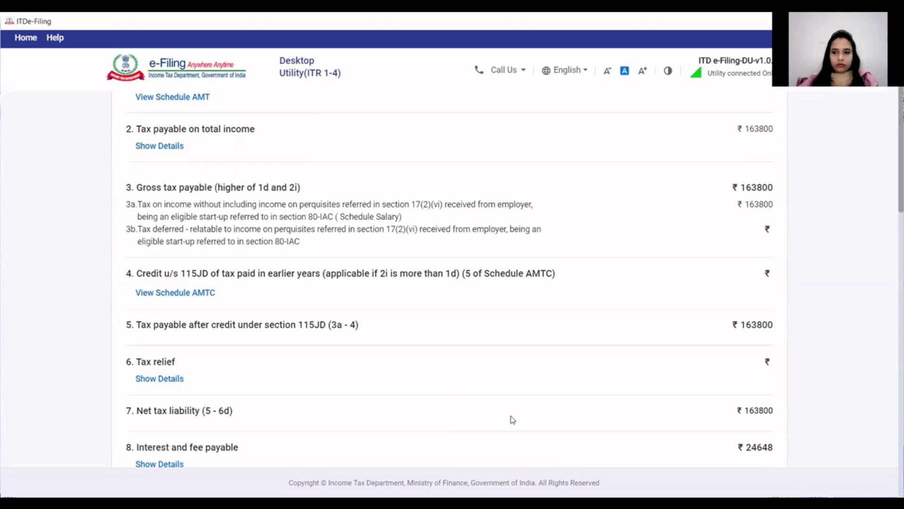
{"action": "left_click", "coordinate": [780, 401]}
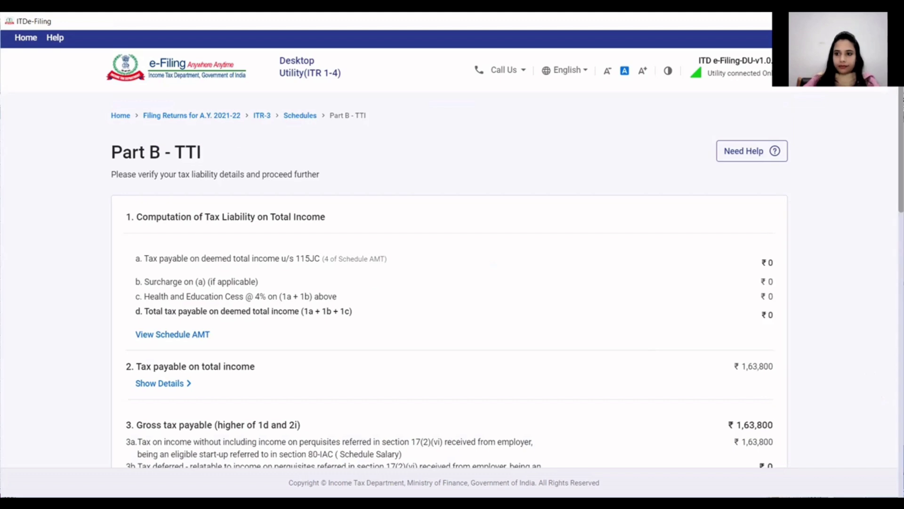
{"action": "scroll", "coordinate": [699, 413], "scroll_direction": "down", "scroll_amount": 10}
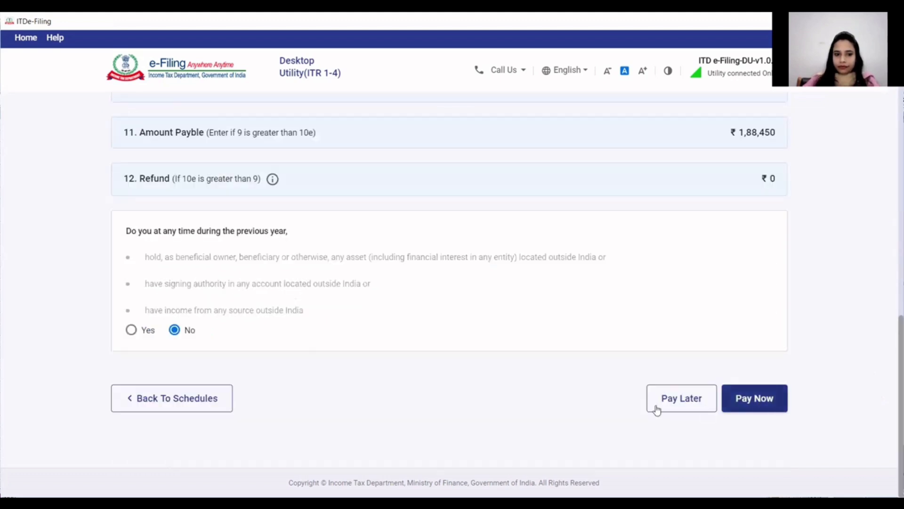
{"action": "left_click", "coordinate": [674, 403]}
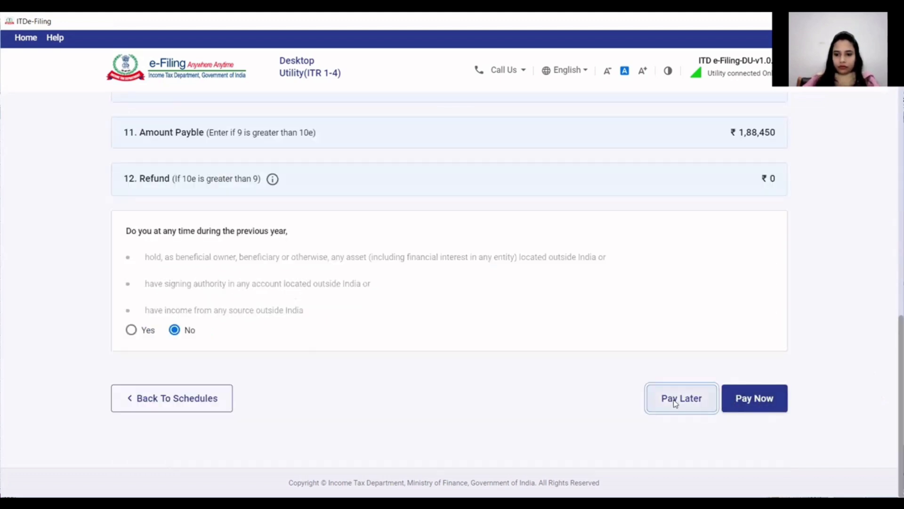
- Preview the return through to its end and proceed from the declaration page to validation
{"action": "left_click", "coordinate": [735, 363]}
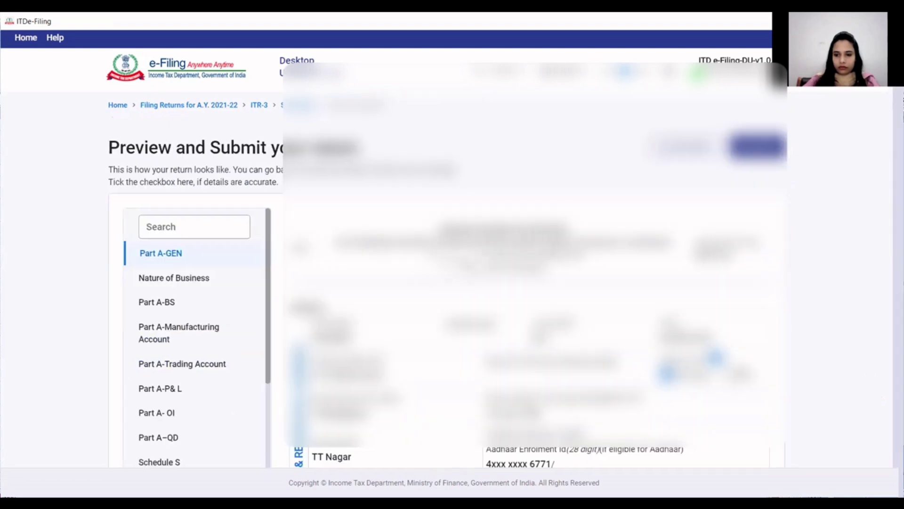
{"action": "scroll", "coordinate": [518, 283], "scroll_direction": "down", "scroll_amount": 10}
{"action": "scroll", "coordinate": [805, 419], "scroll_direction": "down", "scroll_amount": 10}
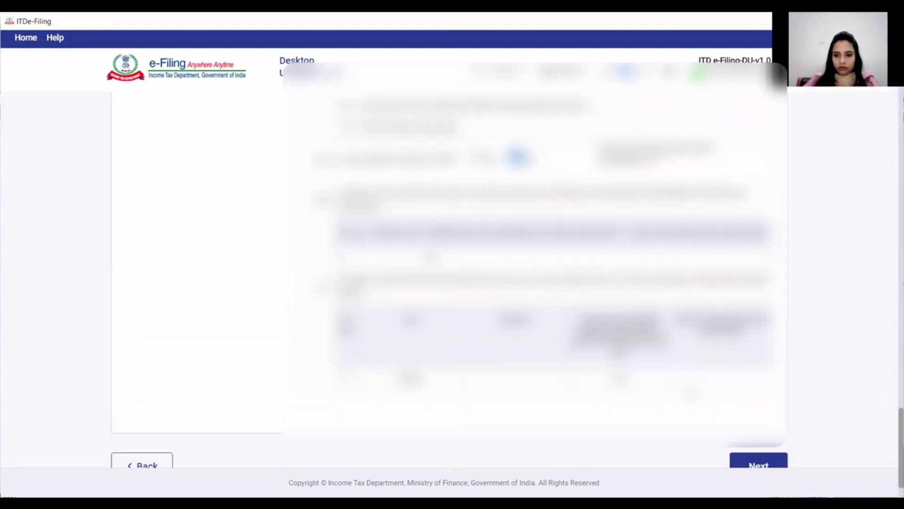
{"action": "left_click", "coordinate": [772, 418]}
{"action": "scroll", "coordinate": [735, 391], "scroll_direction": "down", "scroll_amount": 5}
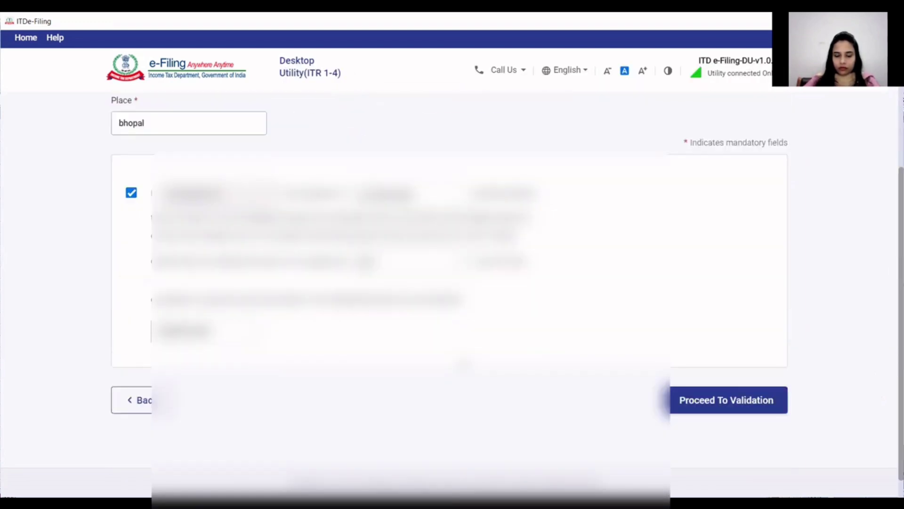
{"action": "left_click", "coordinate": [717, 380]}
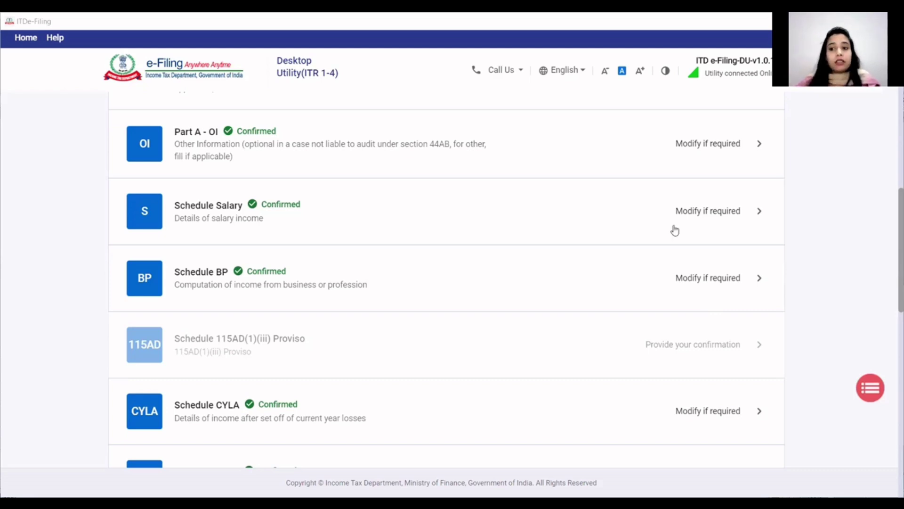
- Save the No Account Cases section of Part A - BS with a cash balance of 0 and confirm the schedule
{"action": "scroll", "coordinate": [674, 228], "scroll_direction": "up", "scroll_amount": 8}
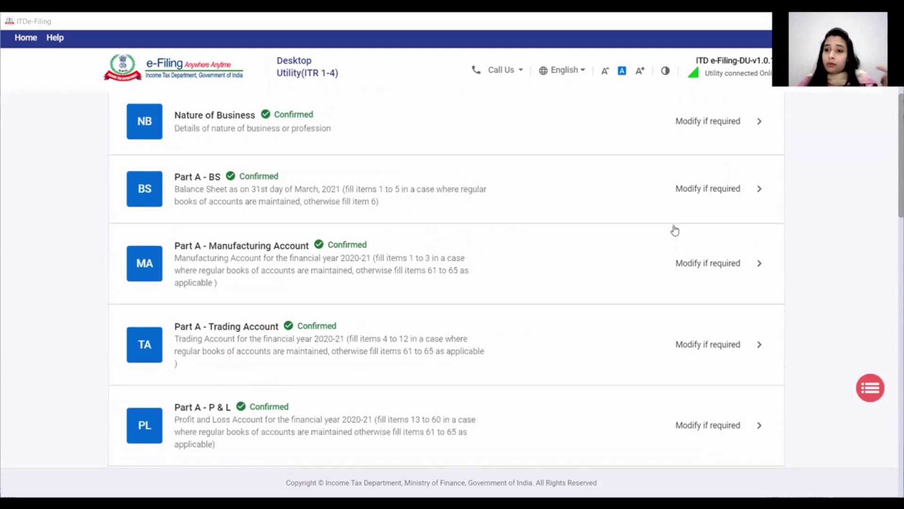
{"action": "scroll", "coordinate": [674, 229], "scroll_direction": "up", "scroll_amount": 5}
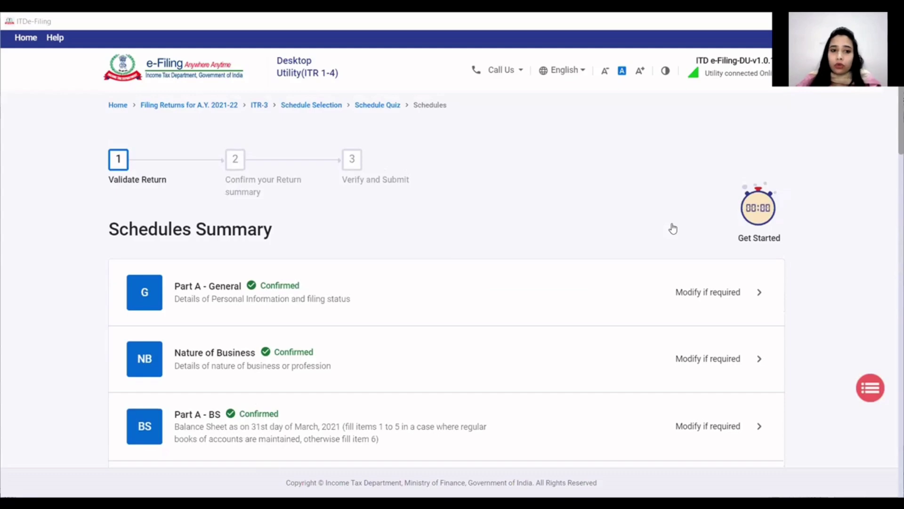
{"action": "scroll", "coordinate": [668, 245], "scroll_direction": "down", "scroll_amount": 3}
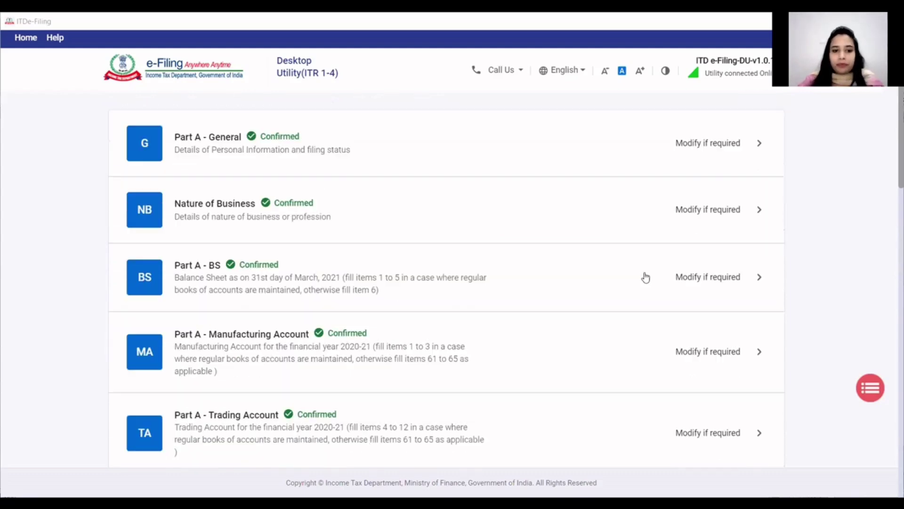
{"action": "left_click", "coordinate": [273, 248]}
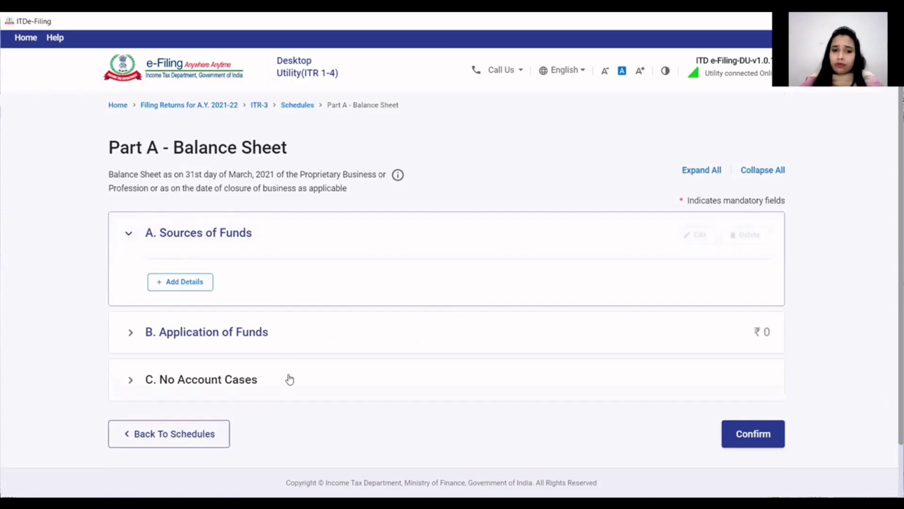
{"action": "left_click", "coordinate": [227, 384]}
{"action": "scroll", "coordinate": [261, 362], "scroll_direction": "down", "scroll_amount": 3}
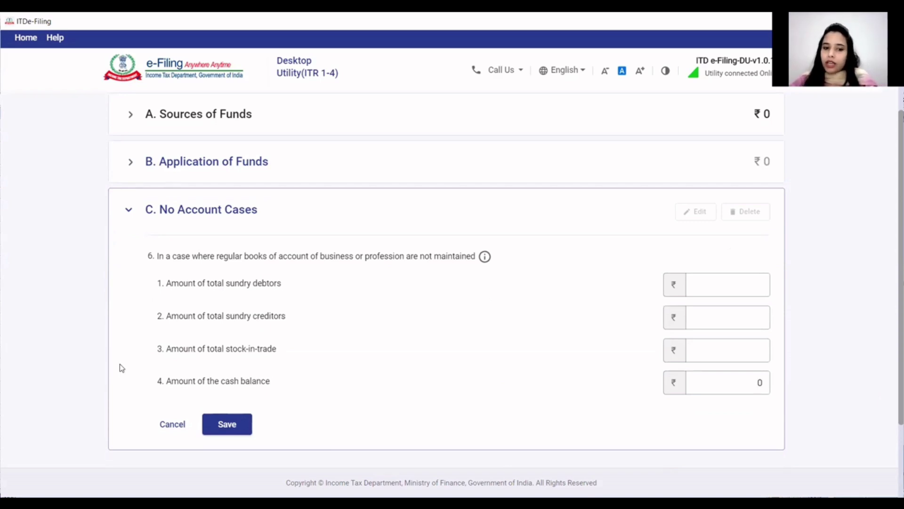
{"action": "left_click", "coordinate": [752, 379]}
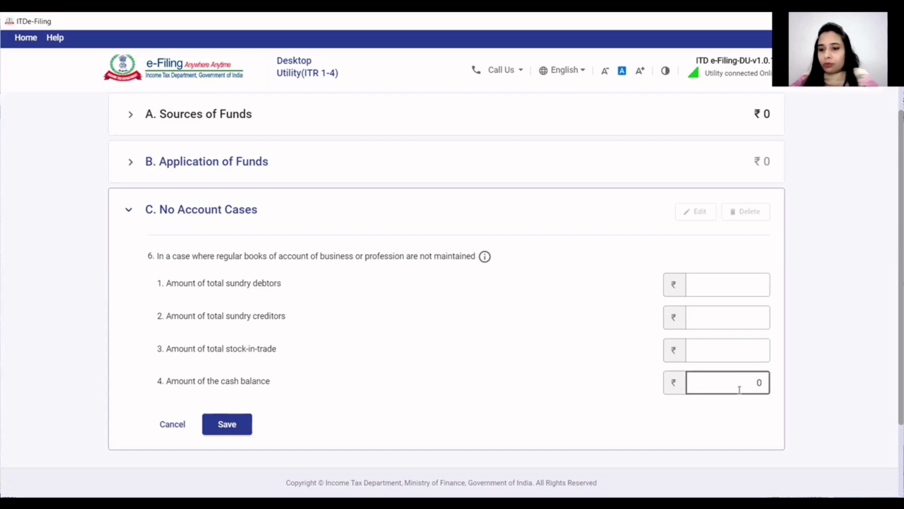
{"action": "left_click", "coordinate": [244, 422]}
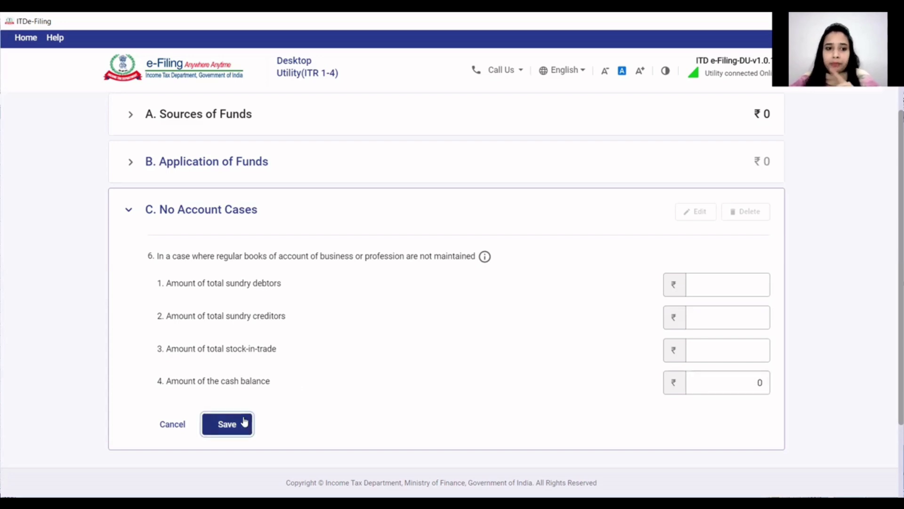
{"action": "left_click", "coordinate": [753, 436]}
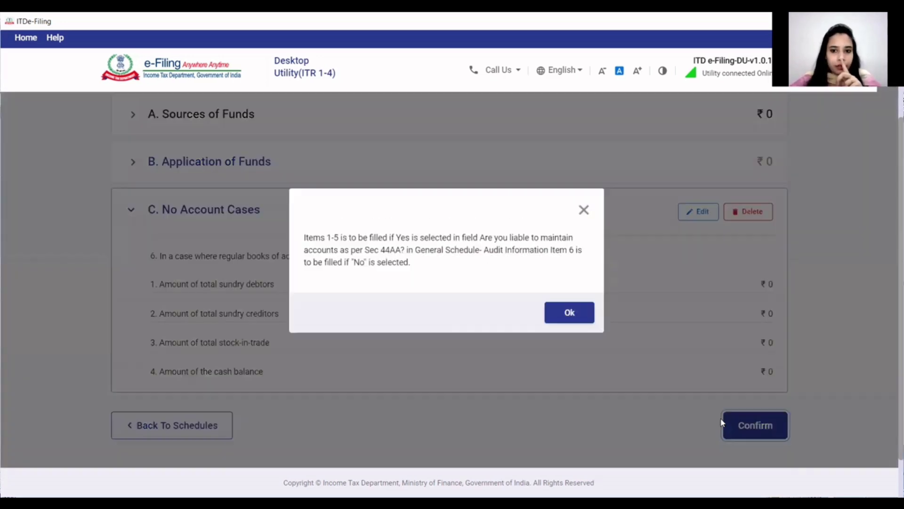
{"action": "left_click", "coordinate": [570, 317]}
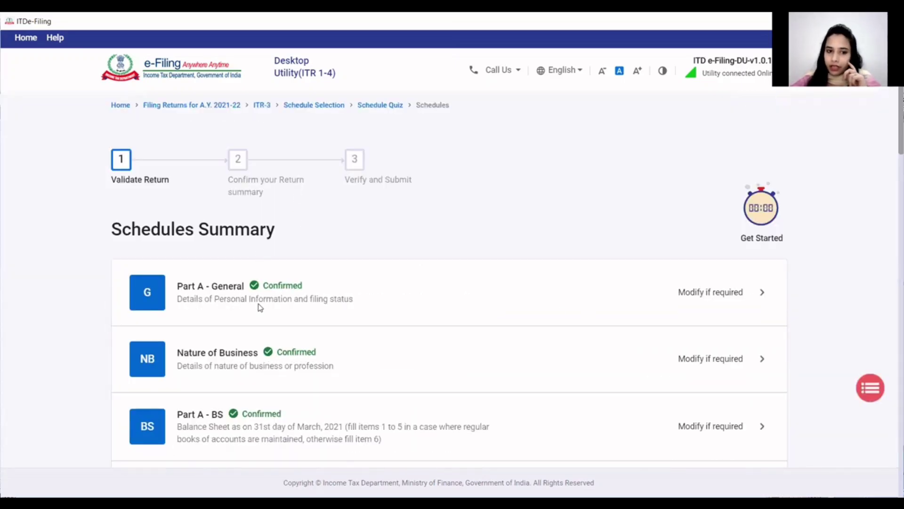
- Open Audit Information in Part A - General and review its answers, including liability to maintain accounts as per section 44AA
{"action": "left_click", "coordinate": [258, 300]}
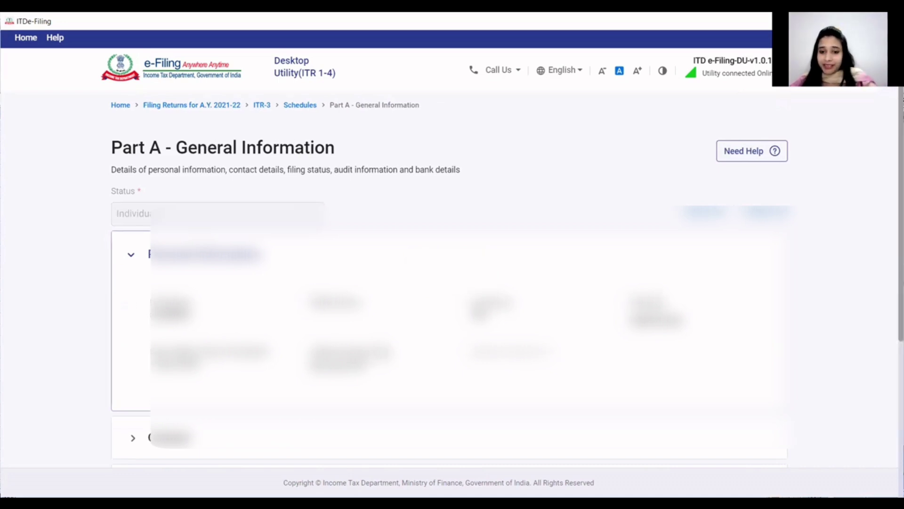
{"action": "scroll", "coordinate": [850, 288], "scroll_direction": "down", "scroll_amount": 5}
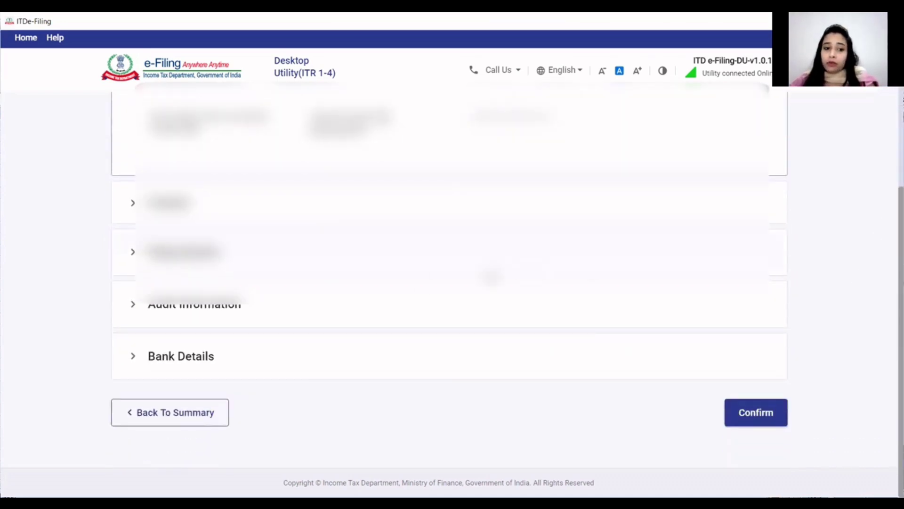
{"action": "left_click", "coordinate": [187, 309]}
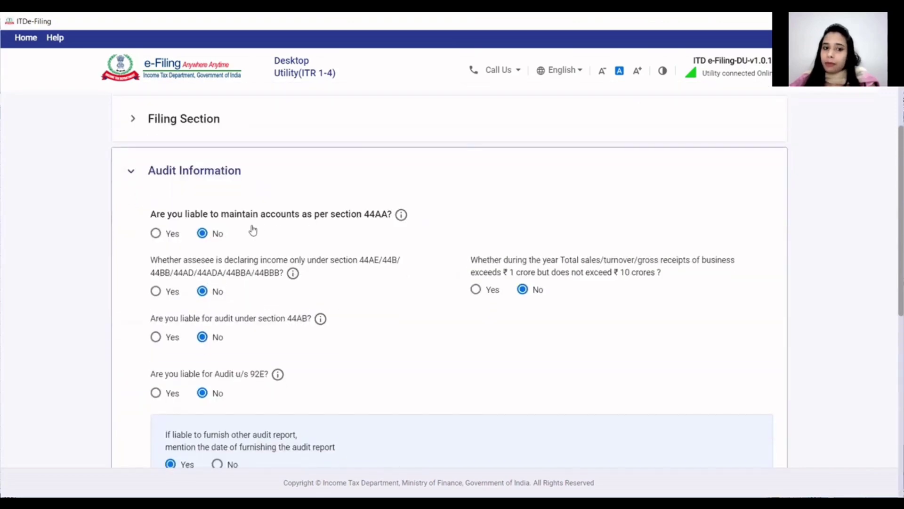
{"action": "scroll", "coordinate": [406, 247], "scroll_direction": "down", "scroll_amount": 4}
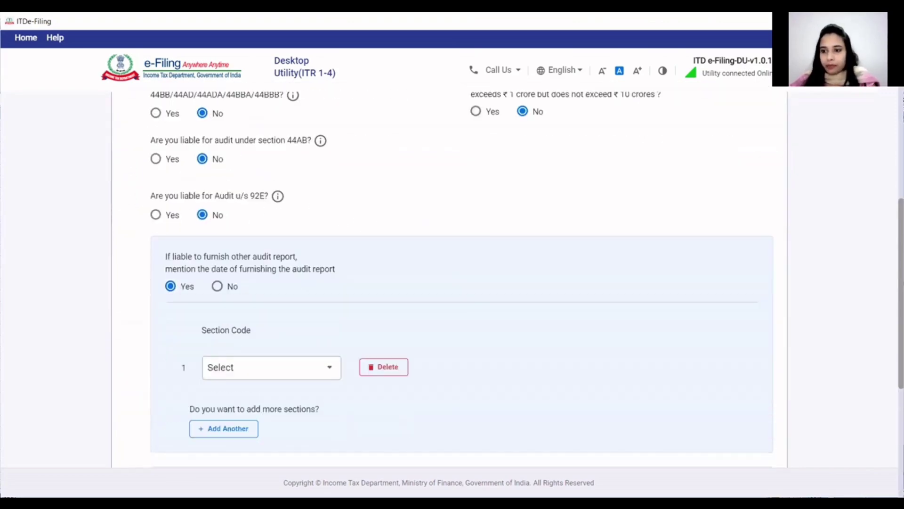
{"action": "scroll", "coordinate": [887, 340], "scroll_direction": "down", "scroll_amount": 6}
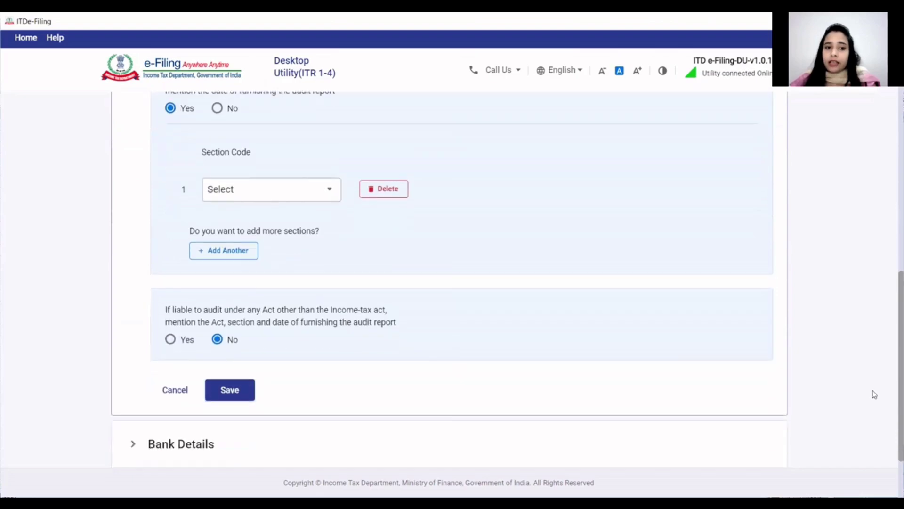
- Try to confirm Part A - General Information with the existing audit answers
{"action": "left_click", "coordinate": [760, 411]}
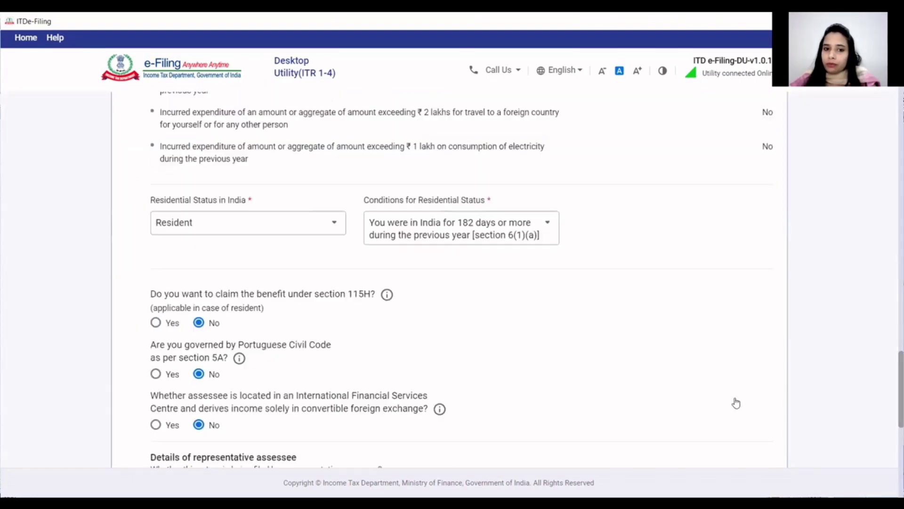
{"action": "scroll", "coordinate": [654, 371], "scroll_direction": "down", "scroll_amount": 9}
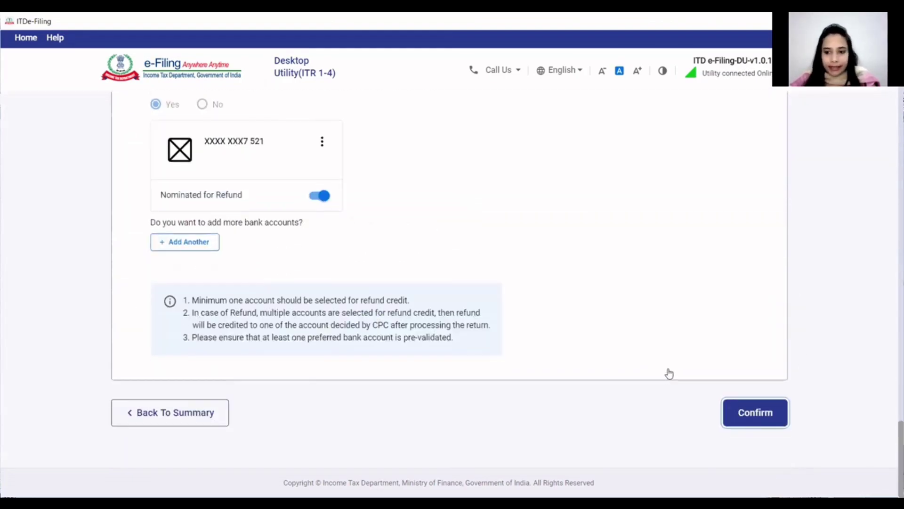
{"action": "left_click", "coordinate": [751, 411]}
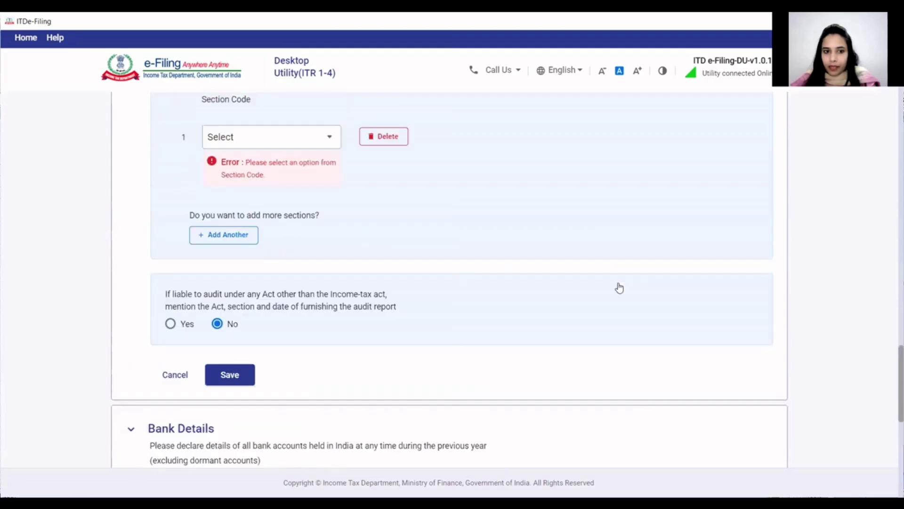
- Answer No to liability to furnish other audit report in Audit Information and confirm Part A - General Information
{"action": "scroll", "coordinate": [296, 179], "scroll_direction": "up", "scroll_amount": 3}
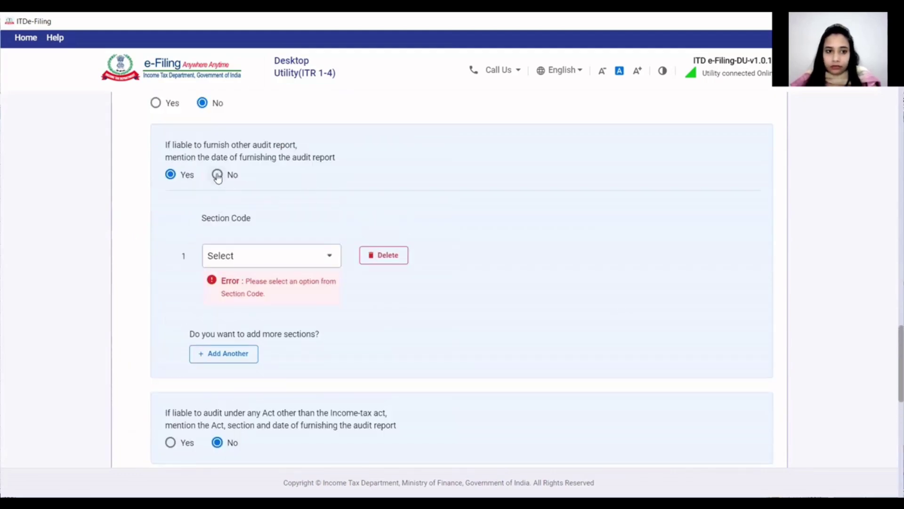
{"action": "left_click", "coordinate": [230, 179]}
{"action": "scroll", "coordinate": [536, 263], "scroll_direction": "down", "scroll_amount": 8}
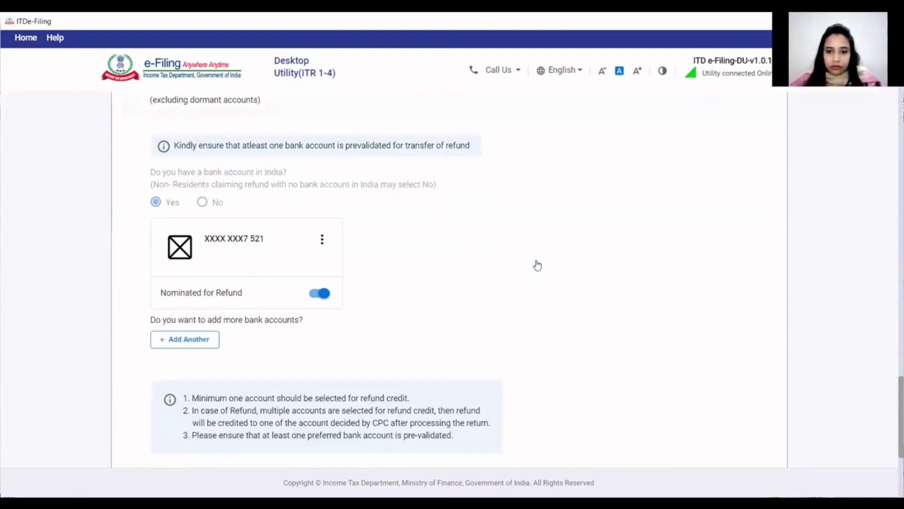
{"action": "left_click", "coordinate": [781, 414]}
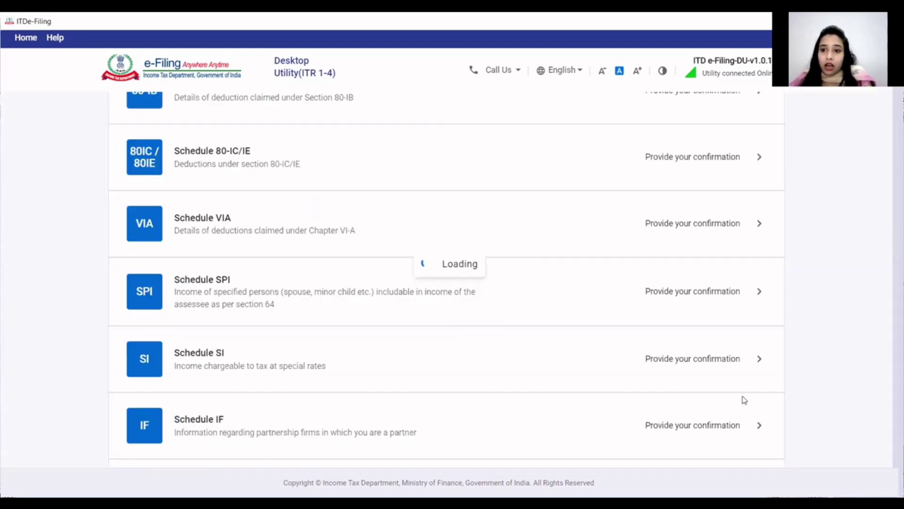
- Open Part A - P & L and consult the profit and loss account and turnover in the Excel worksheet before returning to the return
{"action": "scroll", "coordinate": [735, 403], "scroll_direction": "down", "scroll_amount": 5}
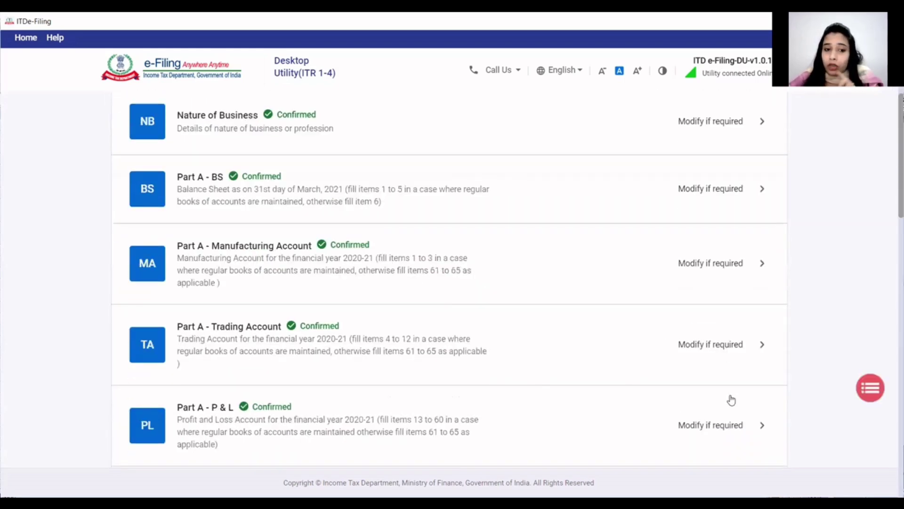
{"action": "scroll", "coordinate": [292, 376], "scroll_direction": "down", "scroll_amount": 1}
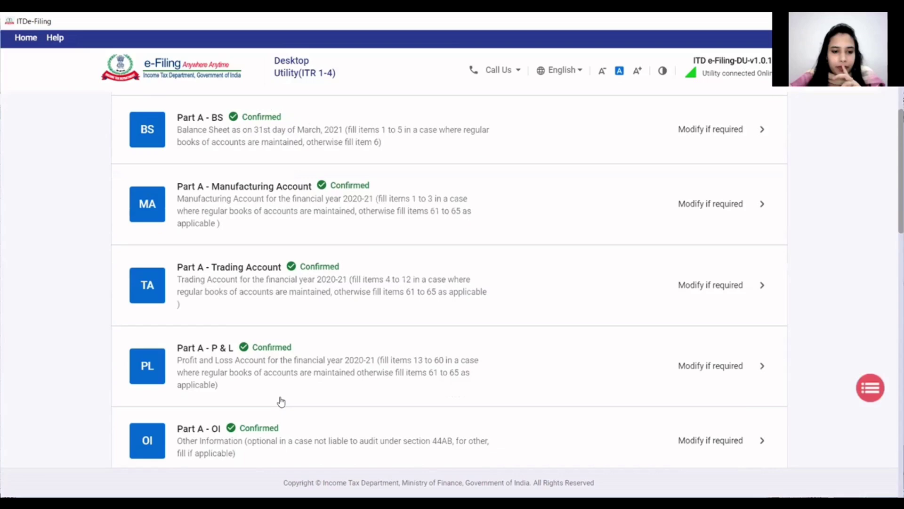
{"action": "left_click", "coordinate": [271, 358]}
{"action": "scroll", "coordinate": [270, 357], "scroll_direction": "down", "scroll_amount": 1}
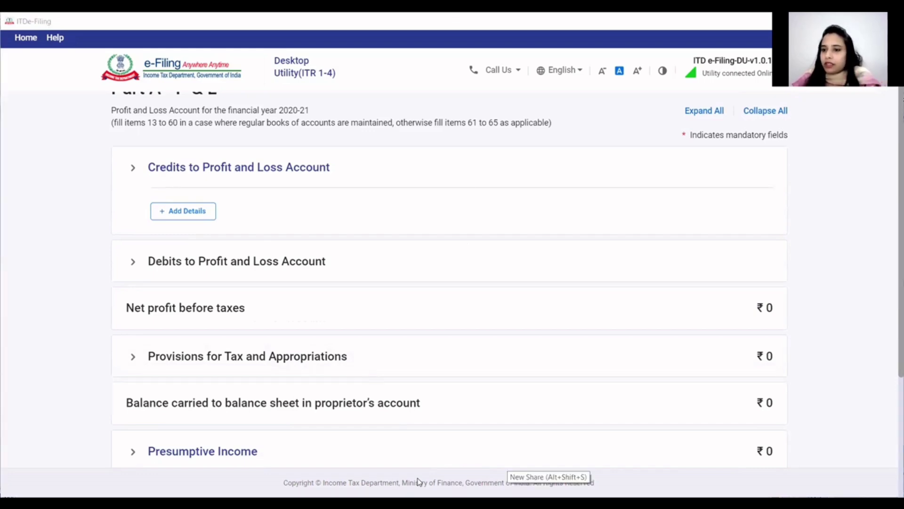
{"action": "key", "text": "alt+Tab"}
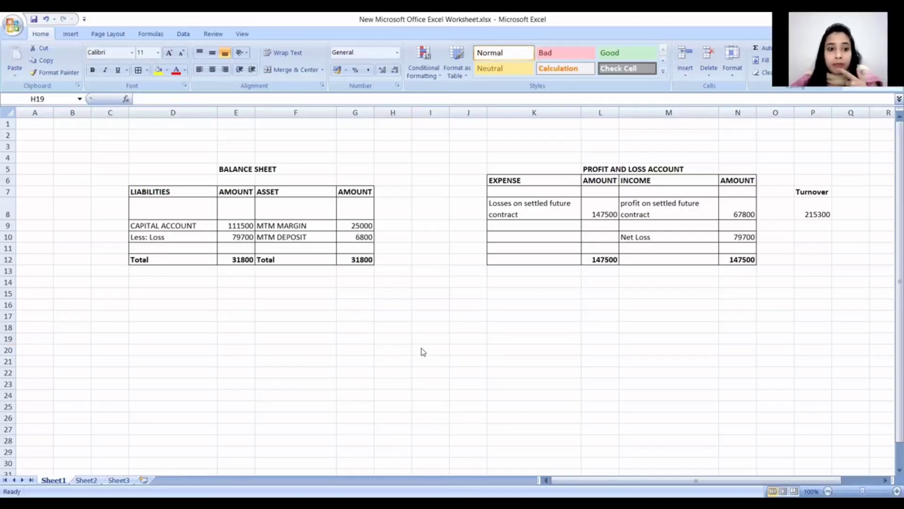
{"action": "key", "text": "alt+Tab"}
- Open No Account Cases of Part A - P & L for editing and review the Business gross receipts, gross profit, expenses and net profit
{"action": "scroll", "coordinate": [518, 415], "scroll_direction": "down", "scroll_amount": 1}
{"action": "scroll", "coordinate": [406, 365], "scroll_direction": "down", "scroll_amount": 3}
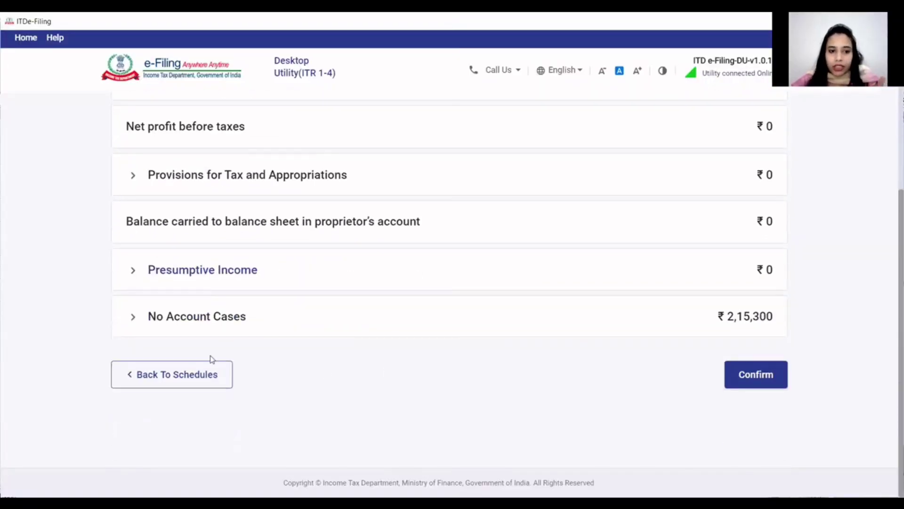
{"action": "left_click", "coordinate": [212, 321]}
{"action": "scroll", "coordinate": [183, 301], "scroll_direction": "down", "scroll_amount": 1}
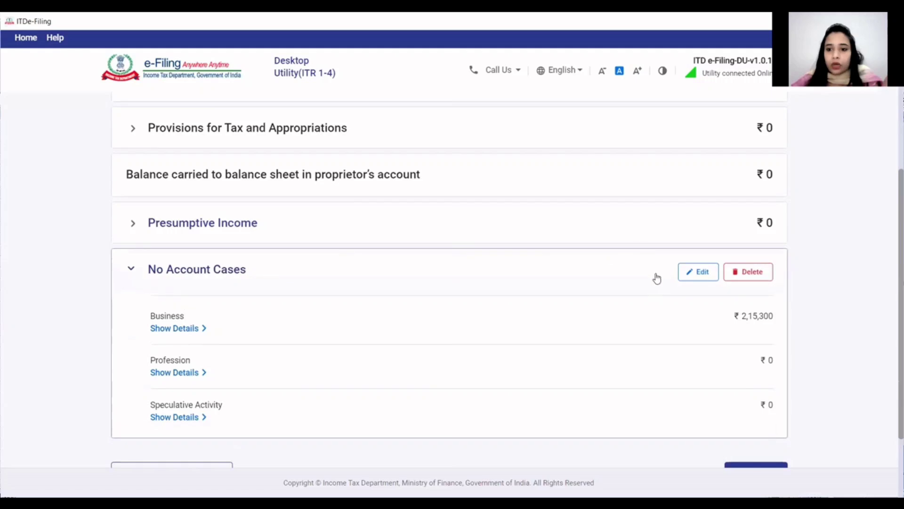
{"action": "left_click", "coordinate": [698, 273]}
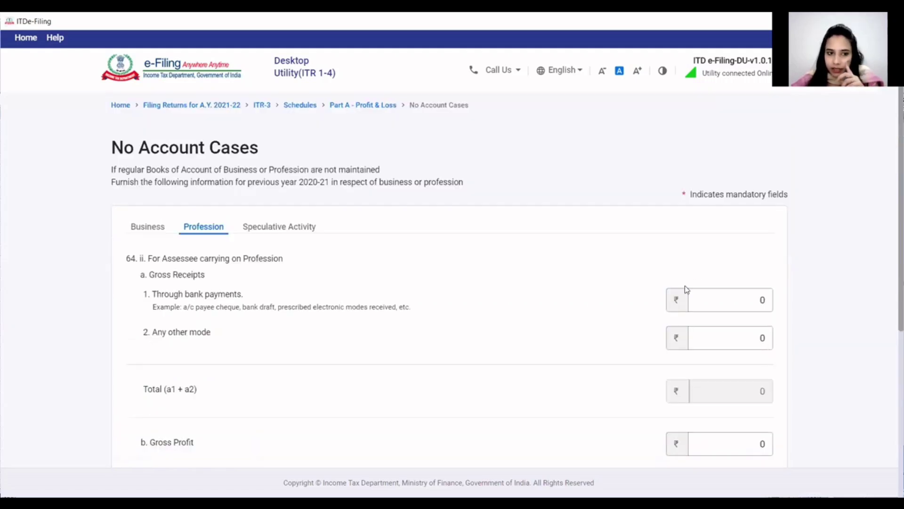
{"action": "left_click", "coordinate": [161, 228]}
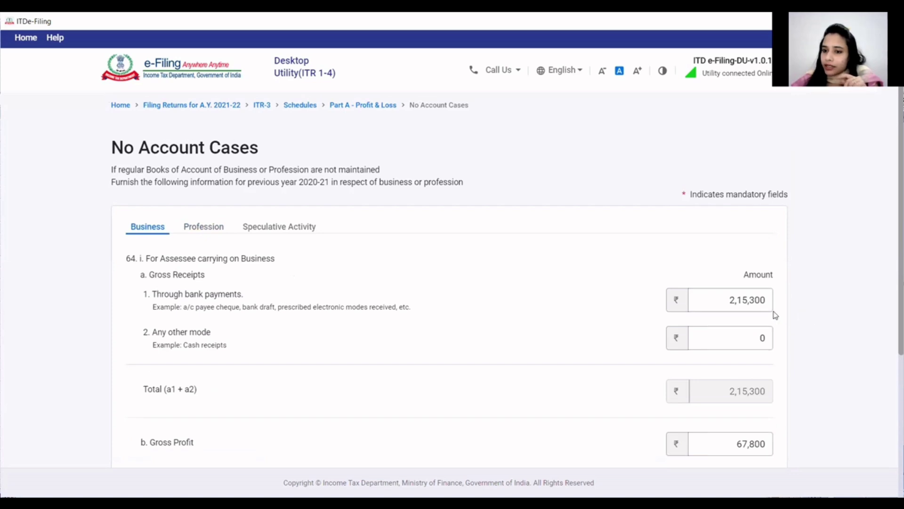
{"action": "left_click", "coordinate": [737, 307]}
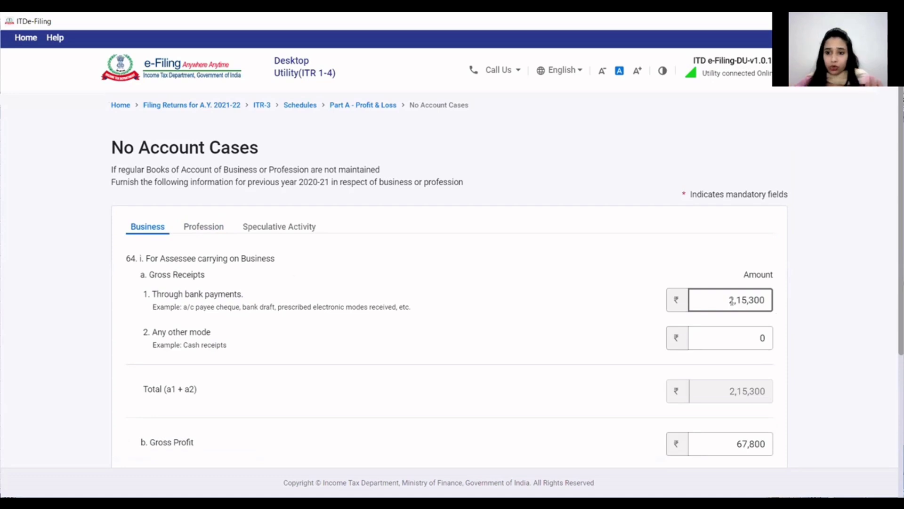
{"action": "scroll", "coordinate": [770, 303], "scroll_direction": "down", "scroll_amount": 3}
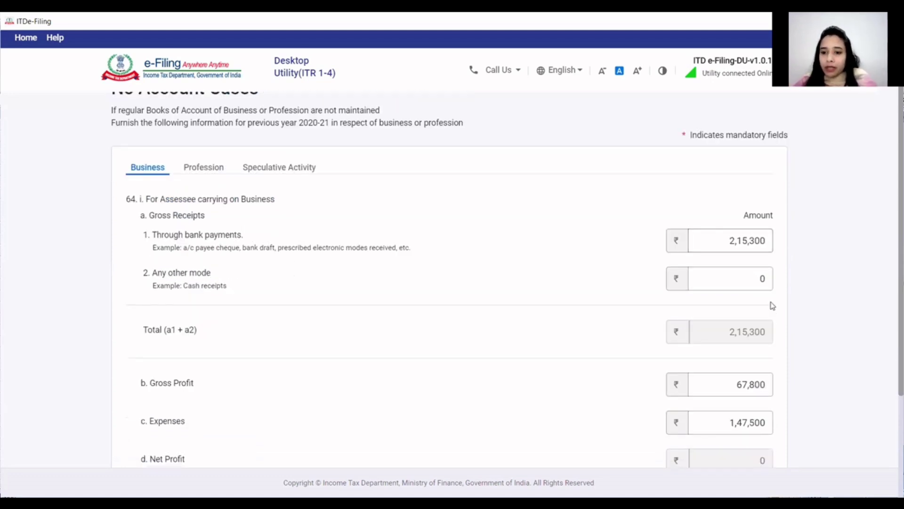
{"action": "left_click", "coordinate": [712, 327]}
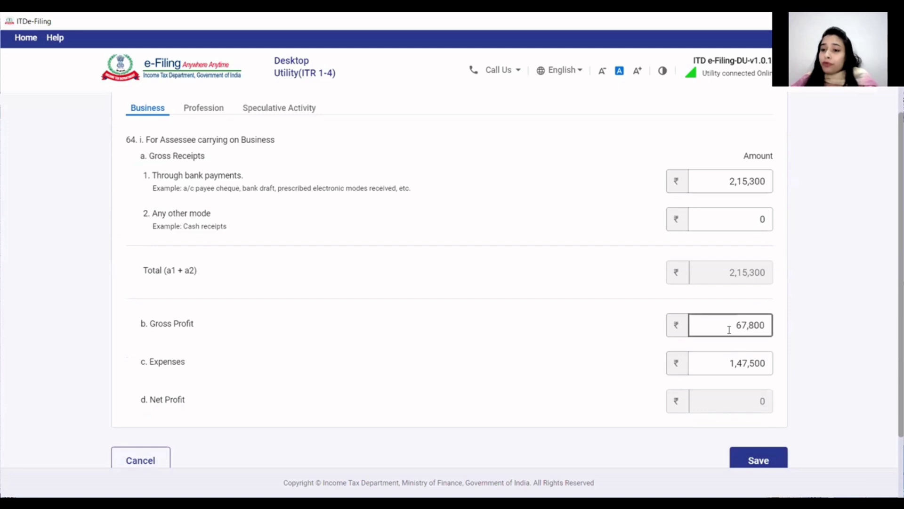
{"action": "left_click", "coordinate": [711, 367]}
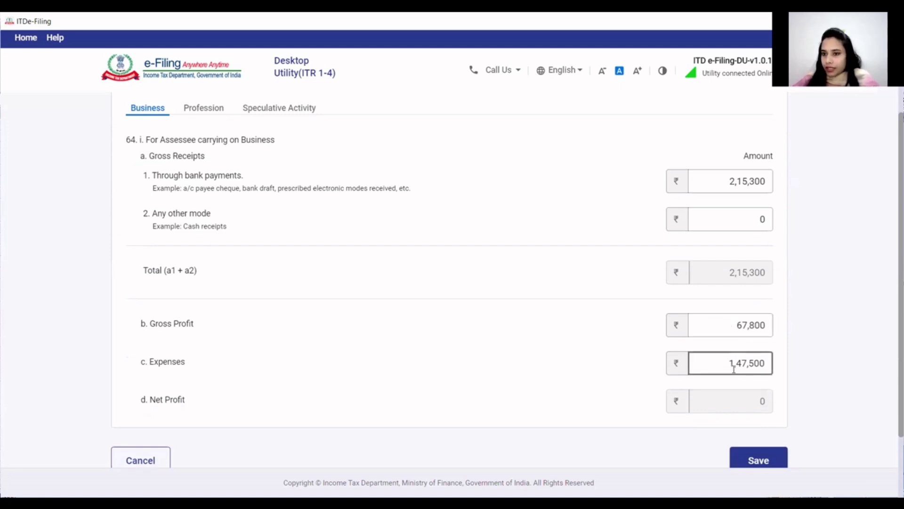
{"action": "left_click", "coordinate": [743, 379]}
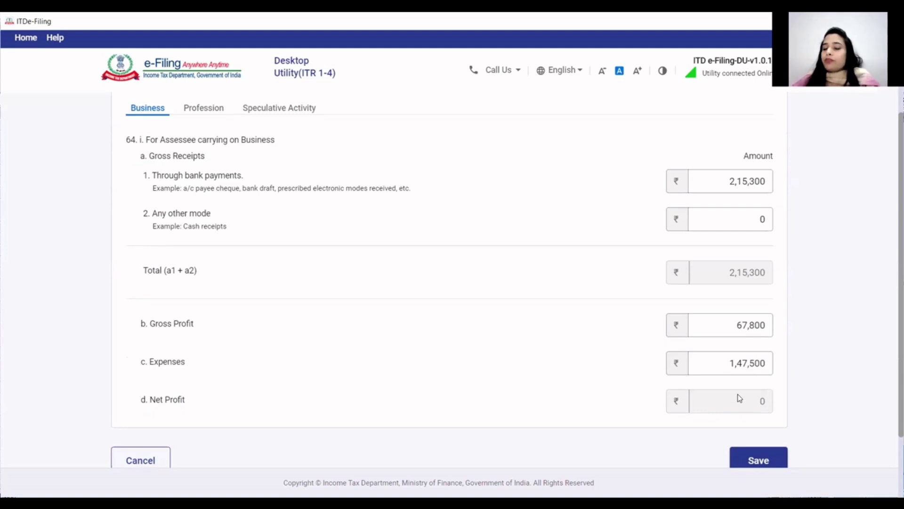
- Save the No Account Cases details with their existing business figures and confirm Part A - P & L
{"action": "left_click", "coordinate": [758, 461]}
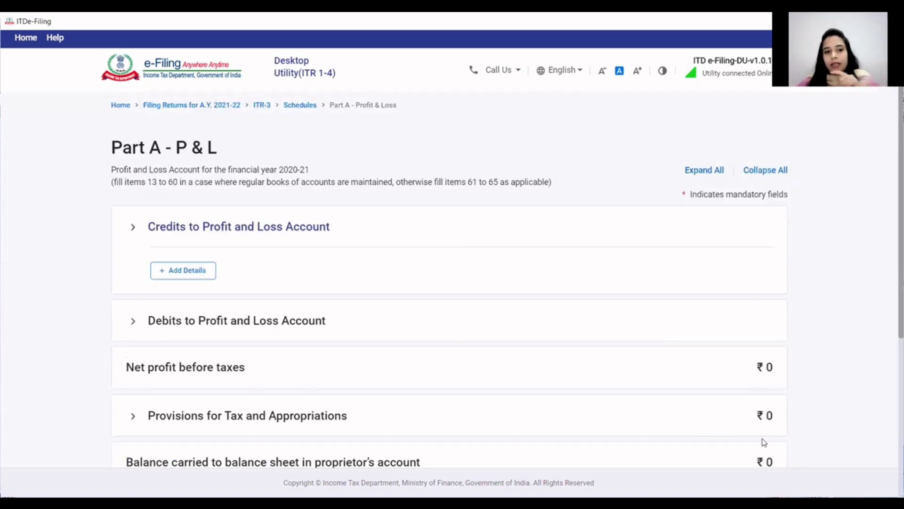
{"action": "scroll", "coordinate": [763, 441], "scroll_direction": "down", "scroll_amount": 5}
{"action": "left_click", "coordinate": [770, 384]}
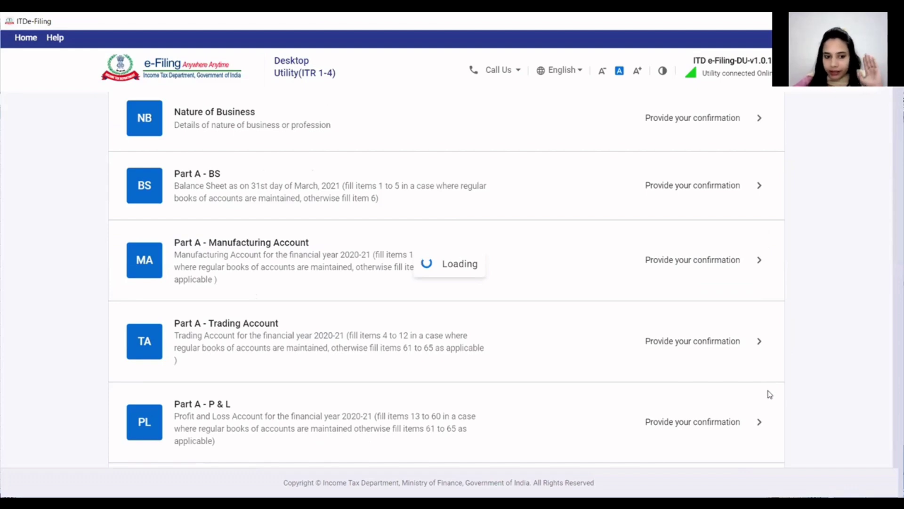
- Open Schedule BP and its income details for business or profession other than speculative and specified business
{"action": "scroll", "coordinate": [495, 325], "scroll_direction": "down", "scroll_amount": 5}
{"action": "scroll", "coordinate": [471, 338], "scroll_direction": "down", "scroll_amount": 6}
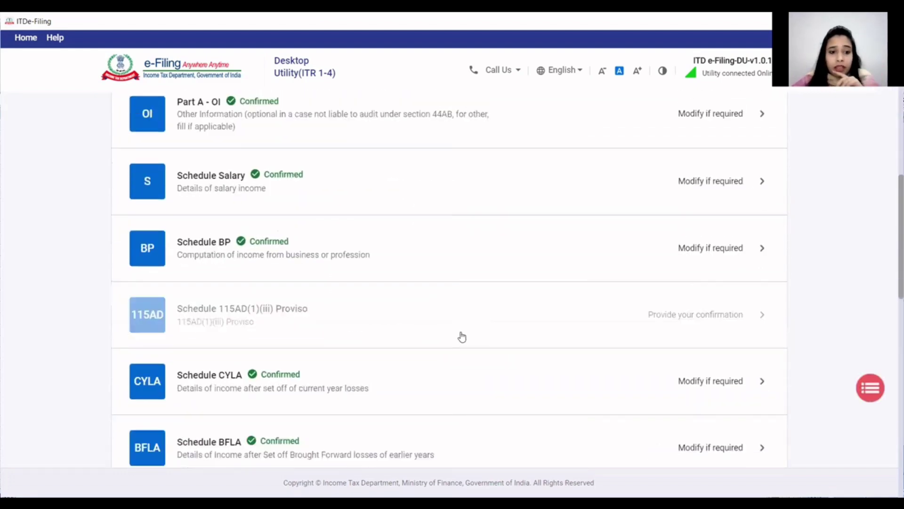
{"action": "left_click", "coordinate": [274, 225]}
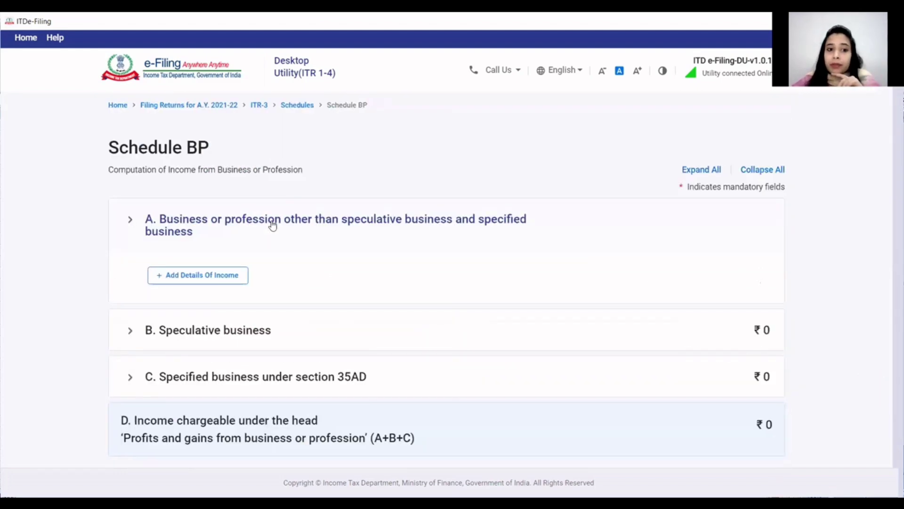
{"action": "left_click", "coordinate": [230, 277]}
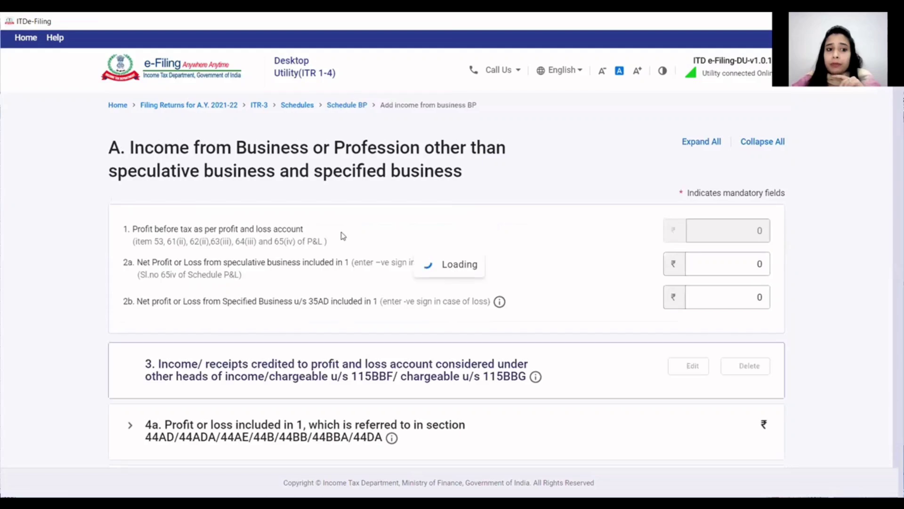